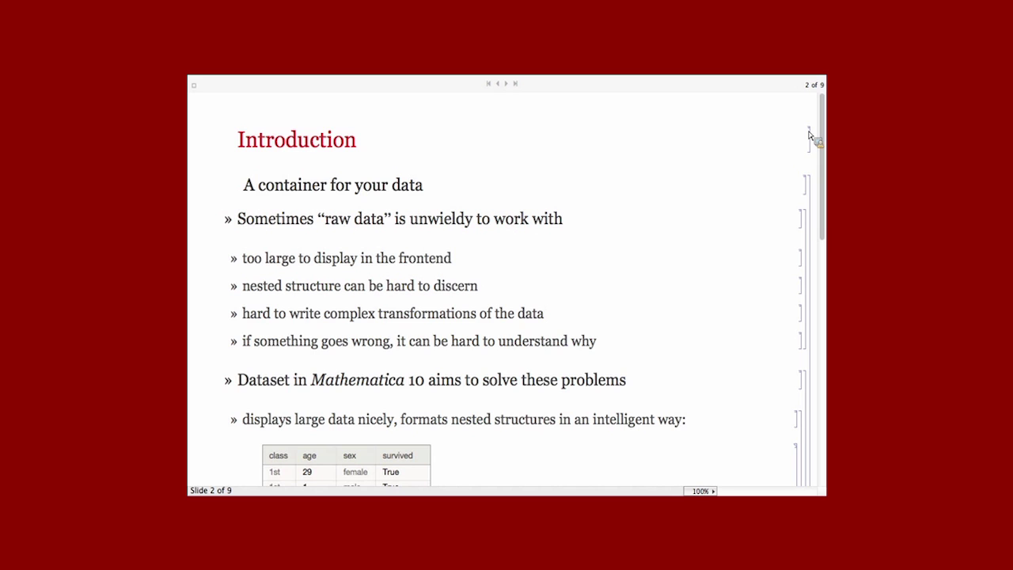
Scroll slide 2 down to show more rows of the Titanic class, age, sex and survival Dataset
scroll(822, 177, down, 1)
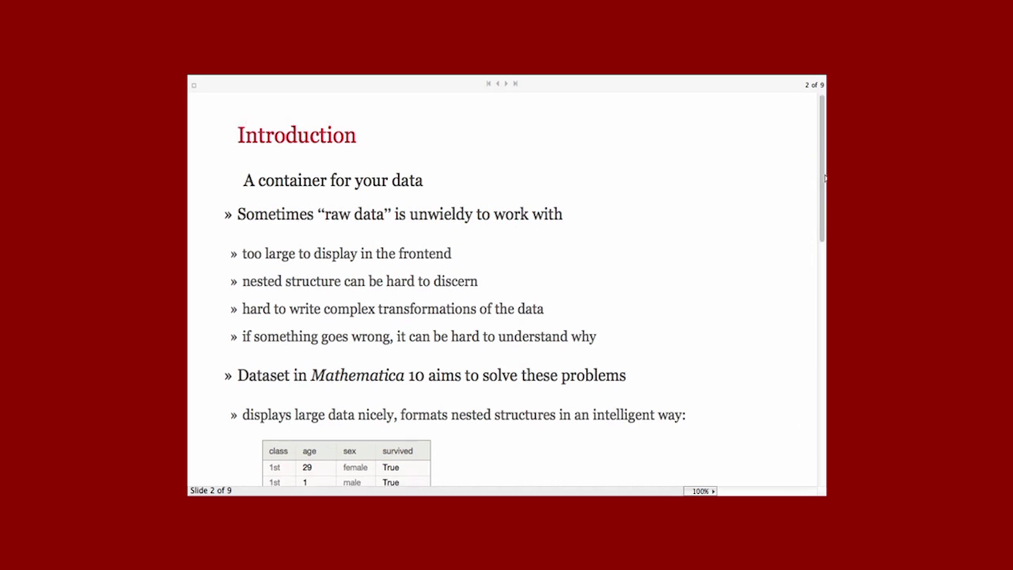
drag(824, 177, 824, 197)
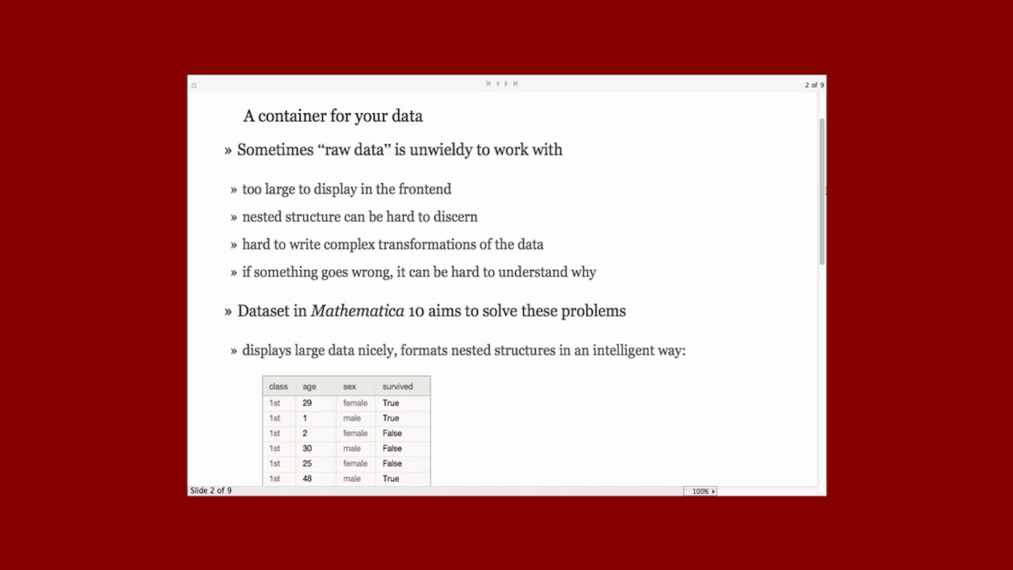
drag(824, 190, 821, 272)
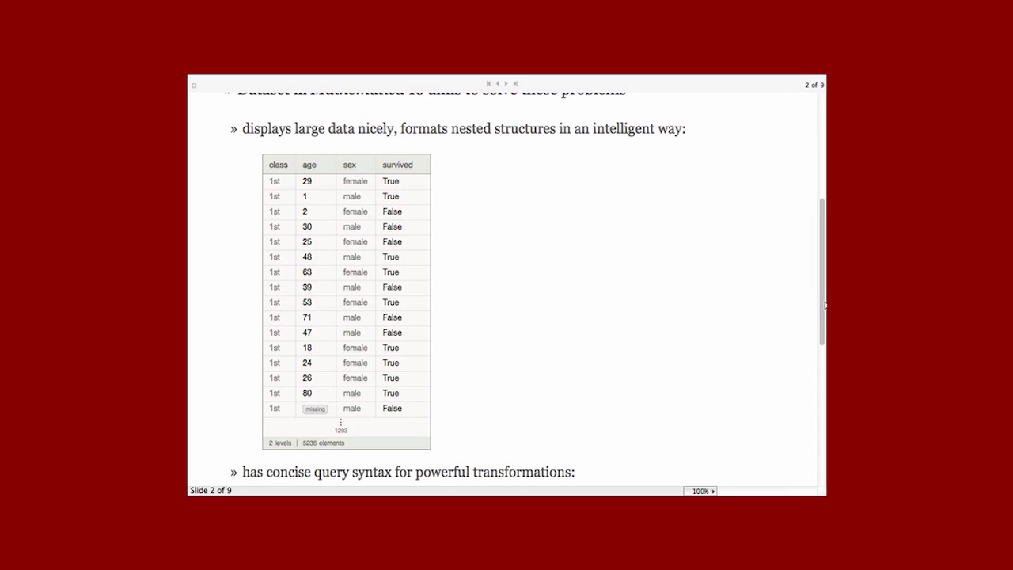
Scroll down to the query examples: 263 missing ages, the age histogram and sex-by-class counts
drag(824, 305, 822, 408)
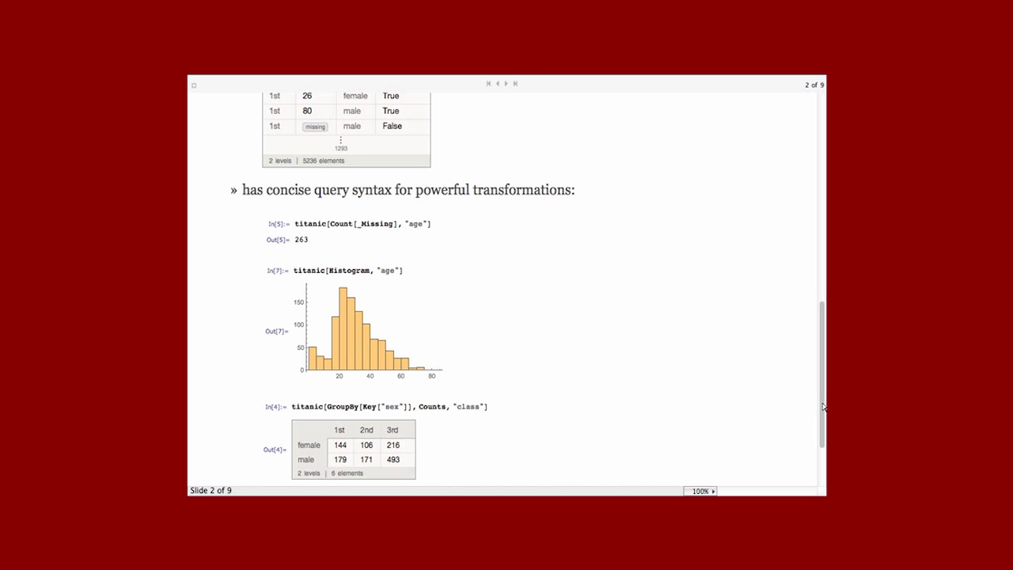
scroll(823, 398, down, 3)
Scroll to the robust error handling Failure output, then advance to slide 3, Prelude: Lists and associations
scroll(823, 398, down, 1)
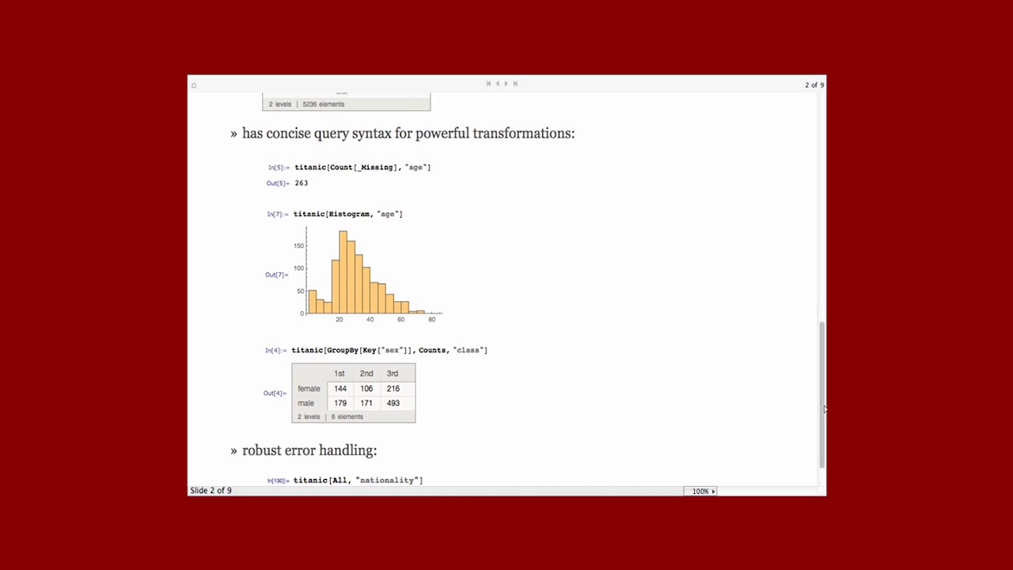
scroll(824, 409, down, 3)
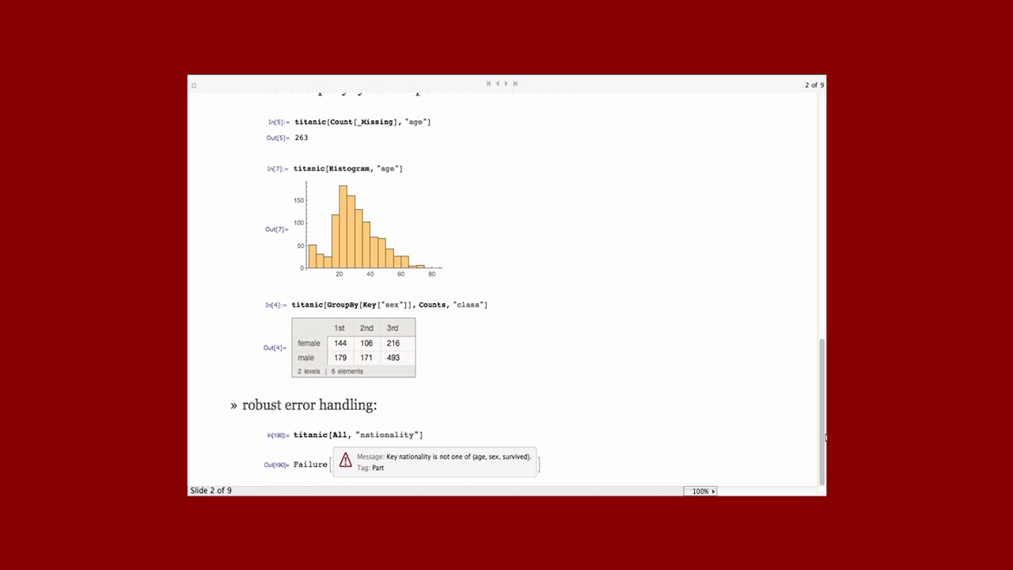
click(507, 85)
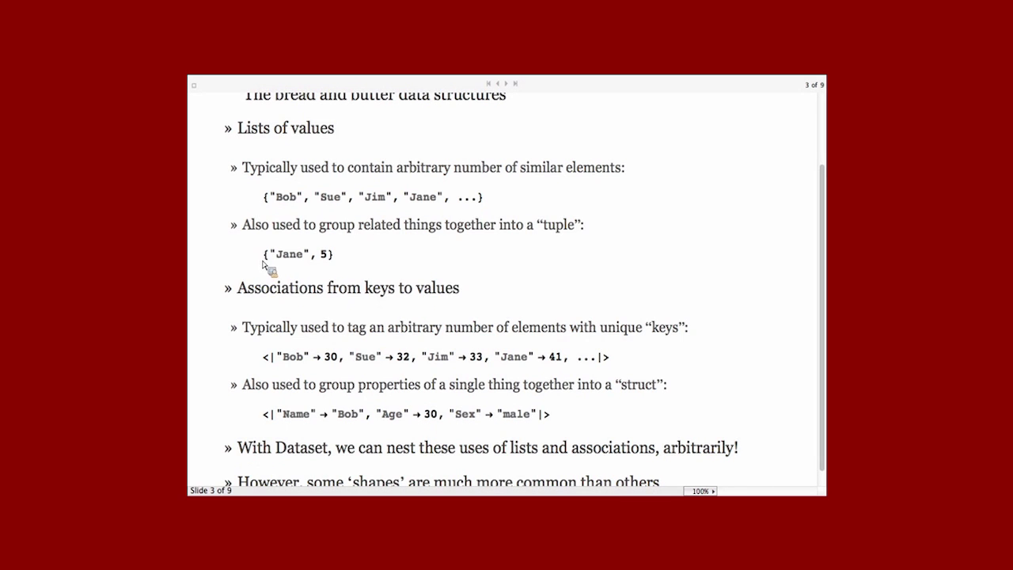
Place a cell insertion line between the tuple example and the Associations from keys to values heading
click(284, 272)
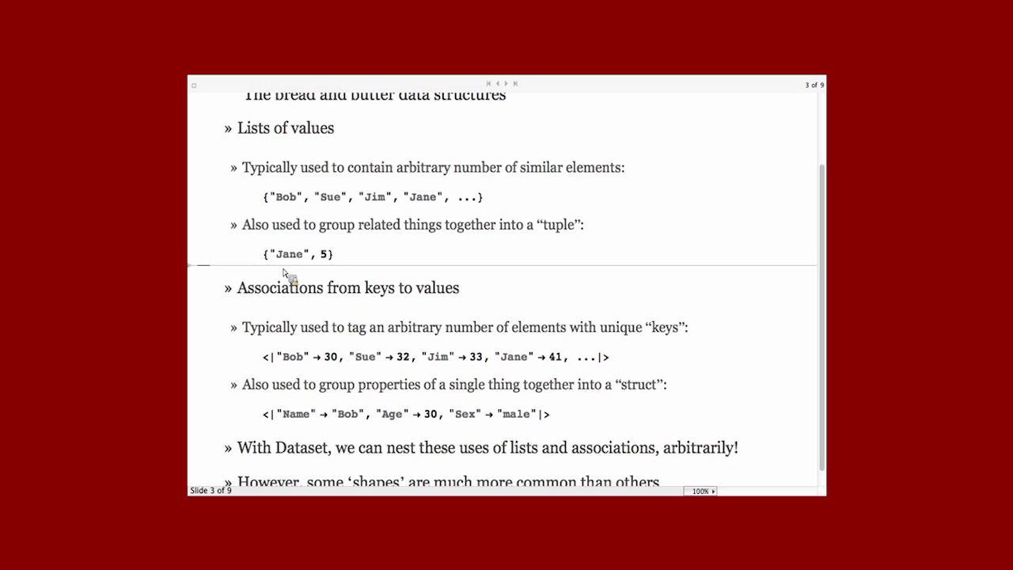
text(Tall)
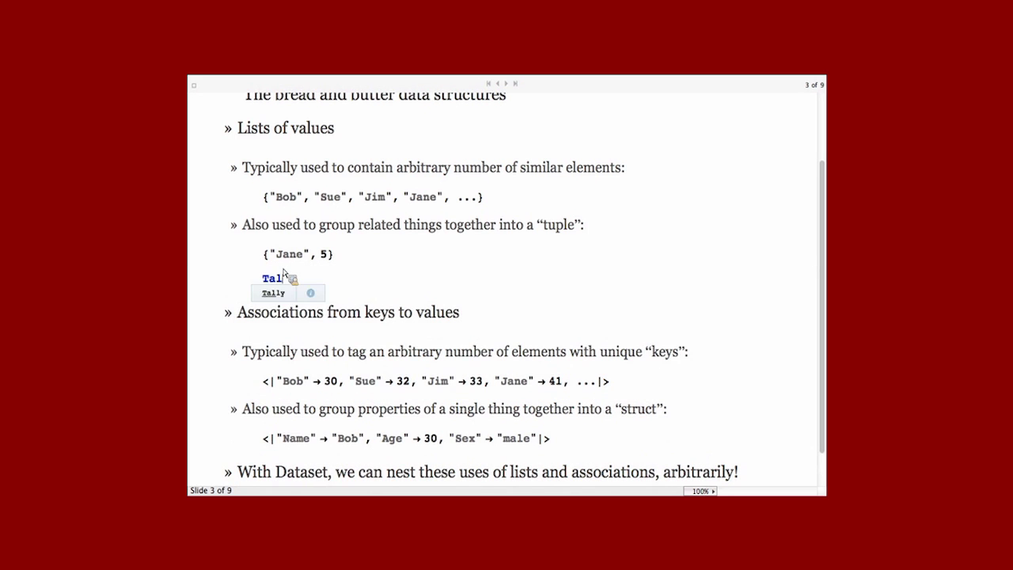
text(y[{1, 2, 3, 3)
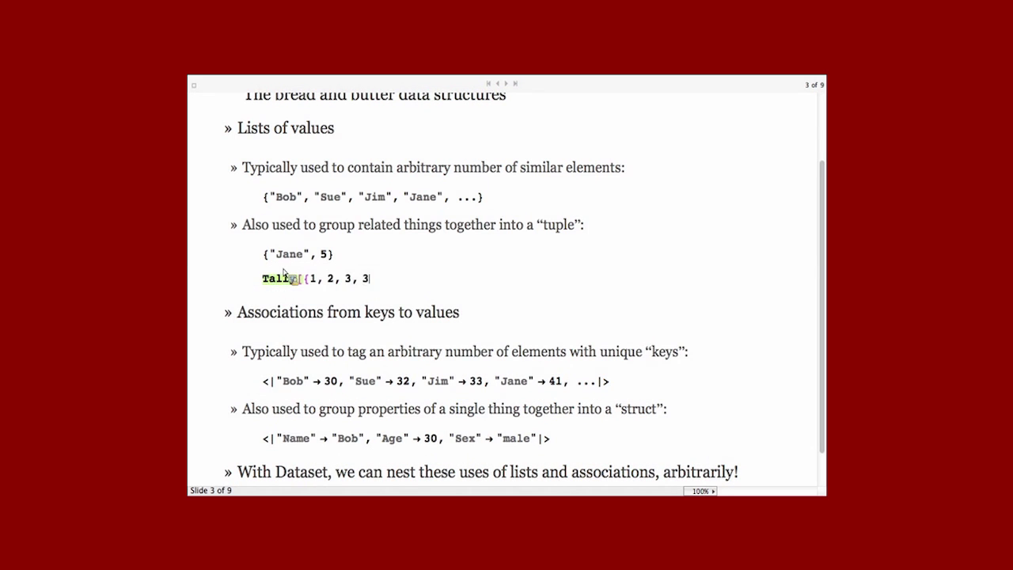
text(, 2, 2, 2, 1}])
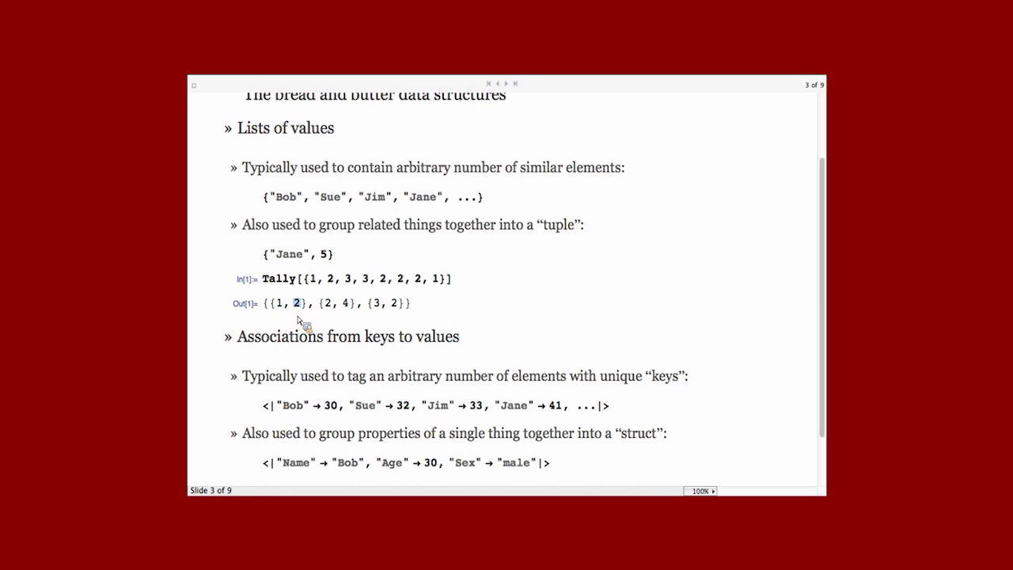
key(ctrl+period)
key(ctrl+period)
key(ctrl+period)
key(ctrl+period)
key(ctrl+period)
key(Delete)
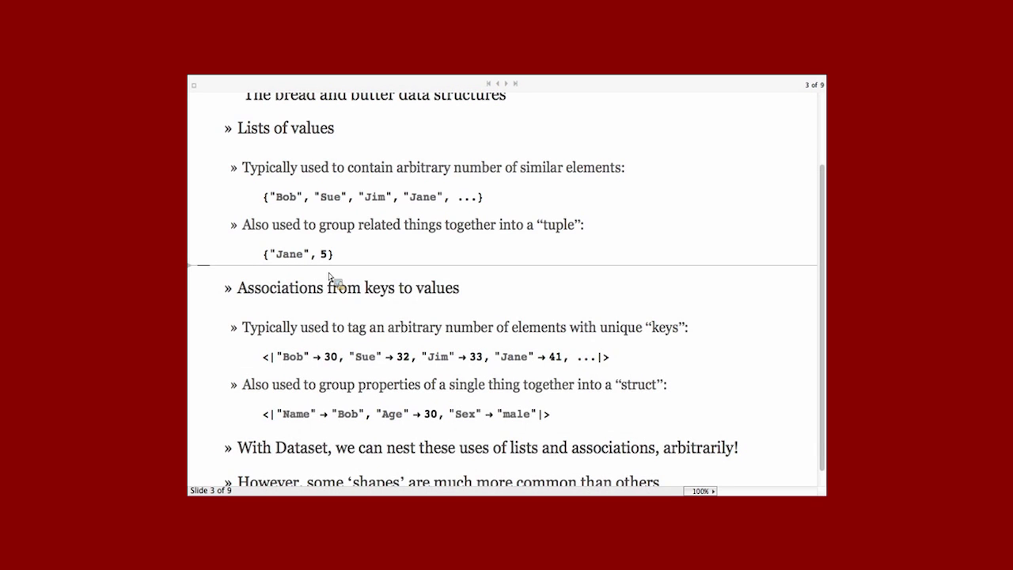
scroll(330, 277, down, 1)
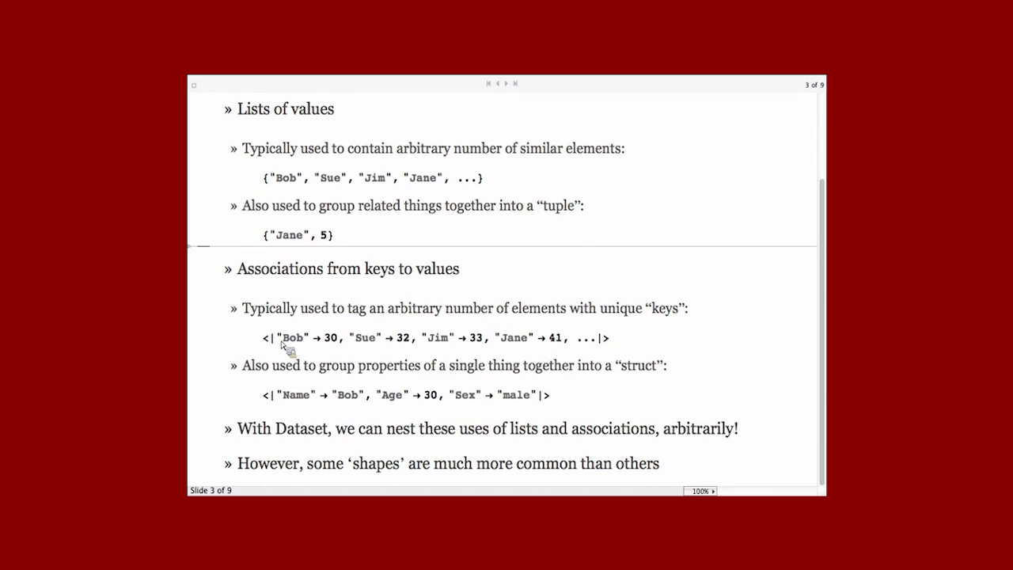
drag(294, 344, 316, 346)
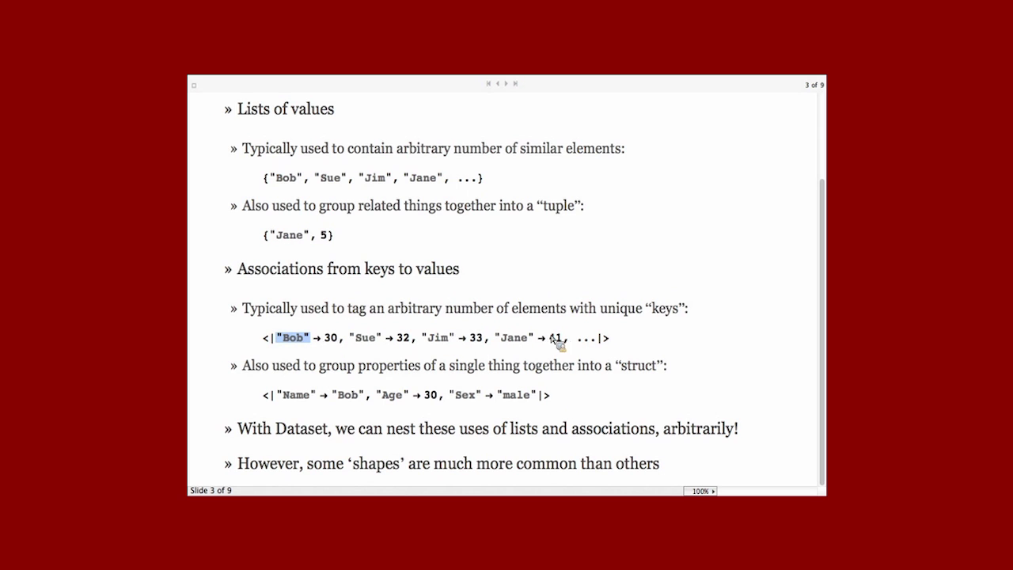
click(391, 337)
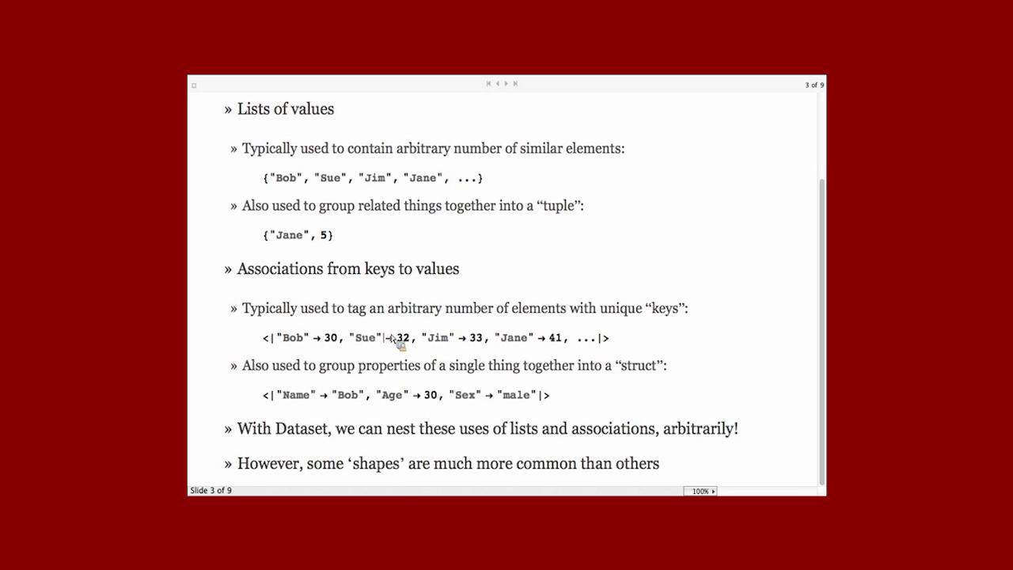
click(358, 395)
drag(303, 397, 324, 400)
double_click(392, 398)
click(346, 398)
double_click(346, 398)
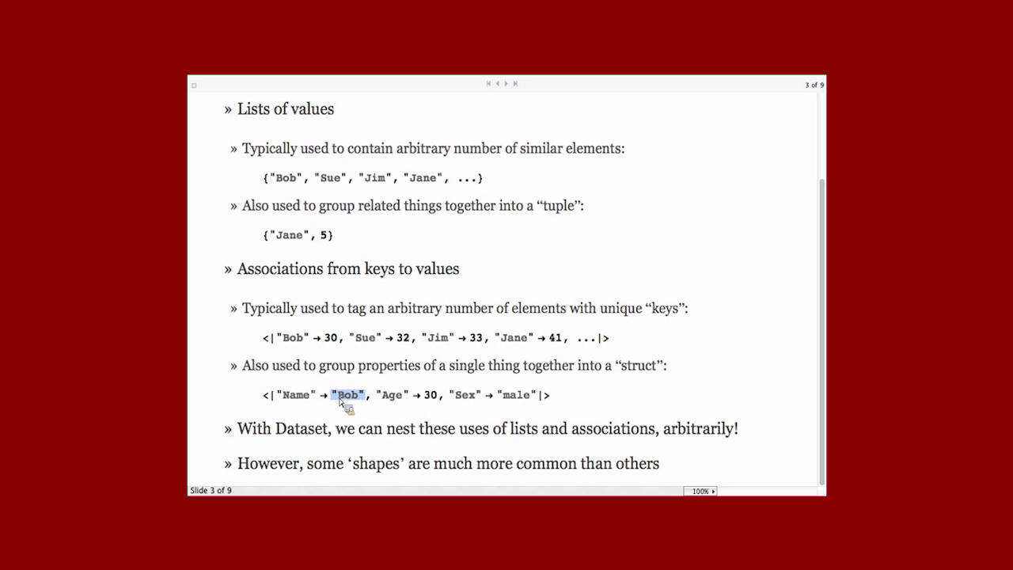
click(432, 399)
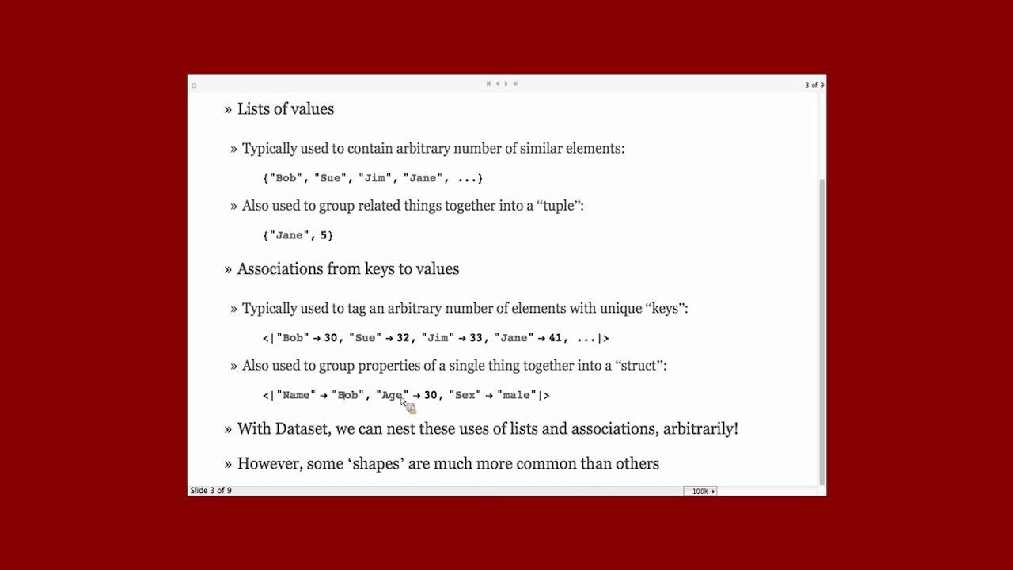
double_click(464, 395)
click(484, 393)
click(507, 84)
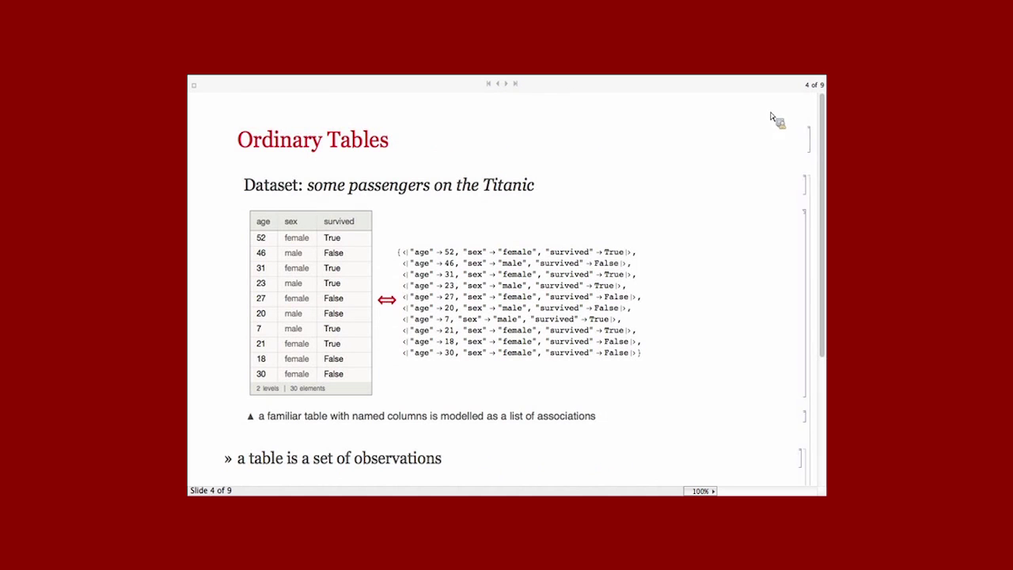
Scroll through the Ordinary Tables observation bullets, then advance to slide 5, Indexed tables
scroll(822, 115, down, 1)
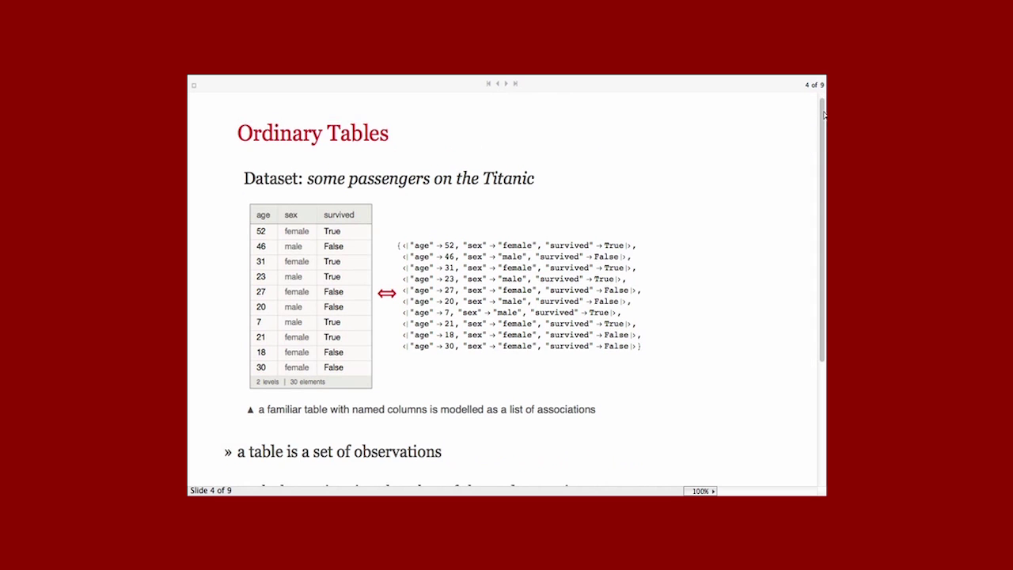
scroll(823, 119, down, 2)
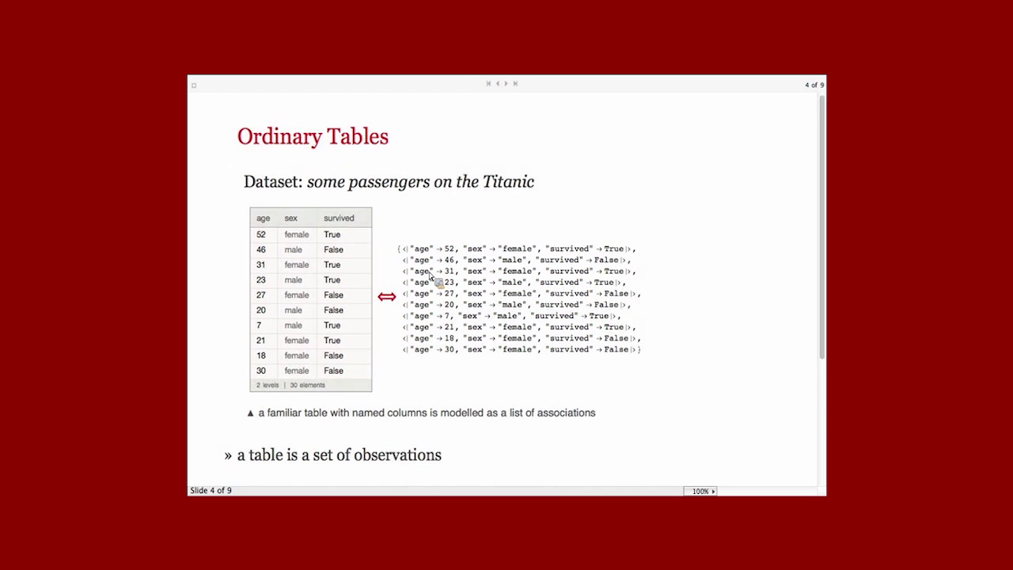
scroll(429, 266, down, 5)
scroll(384, 161, up, 3)
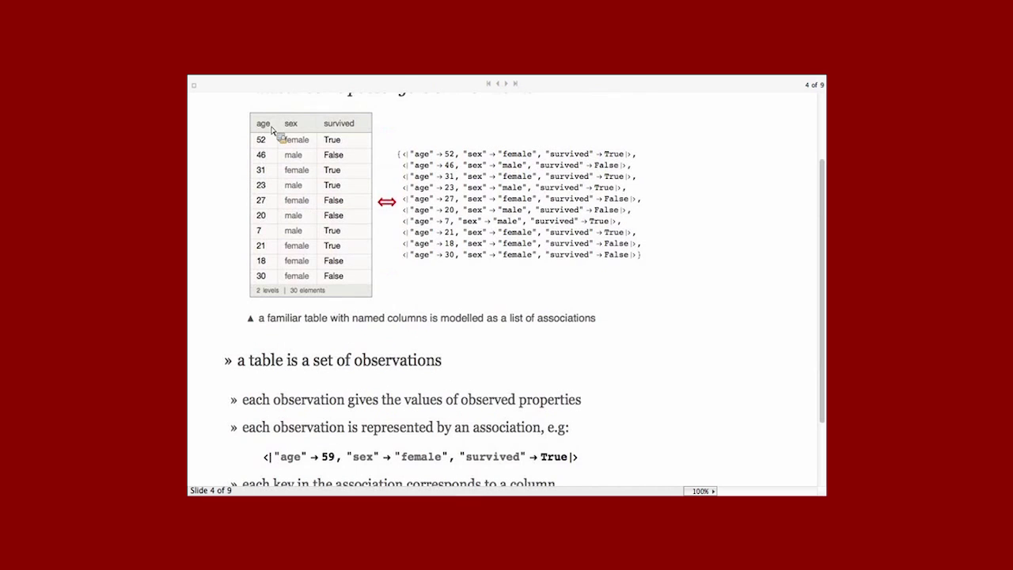
scroll(477, 295, down, 3)
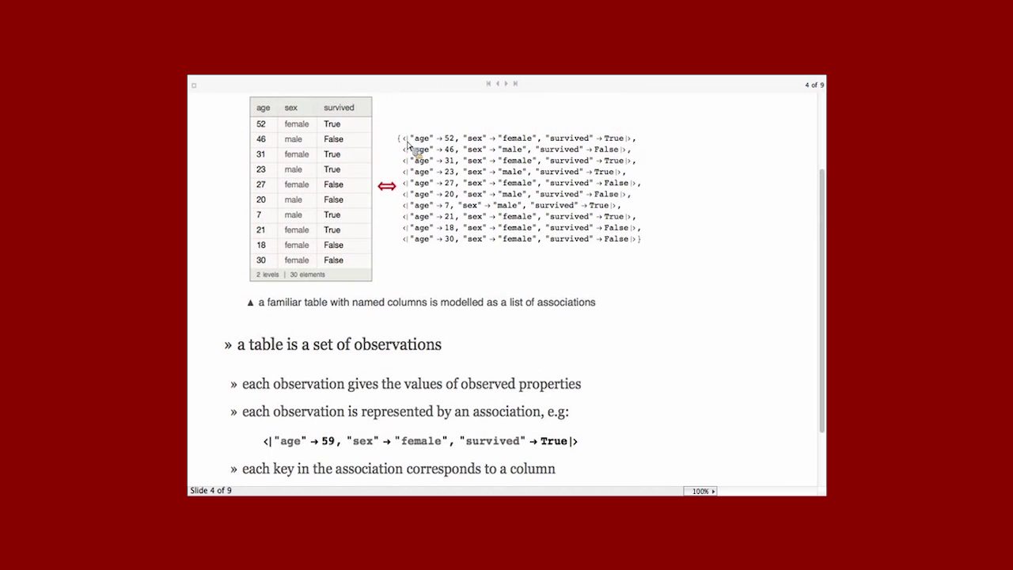
click(507, 84)
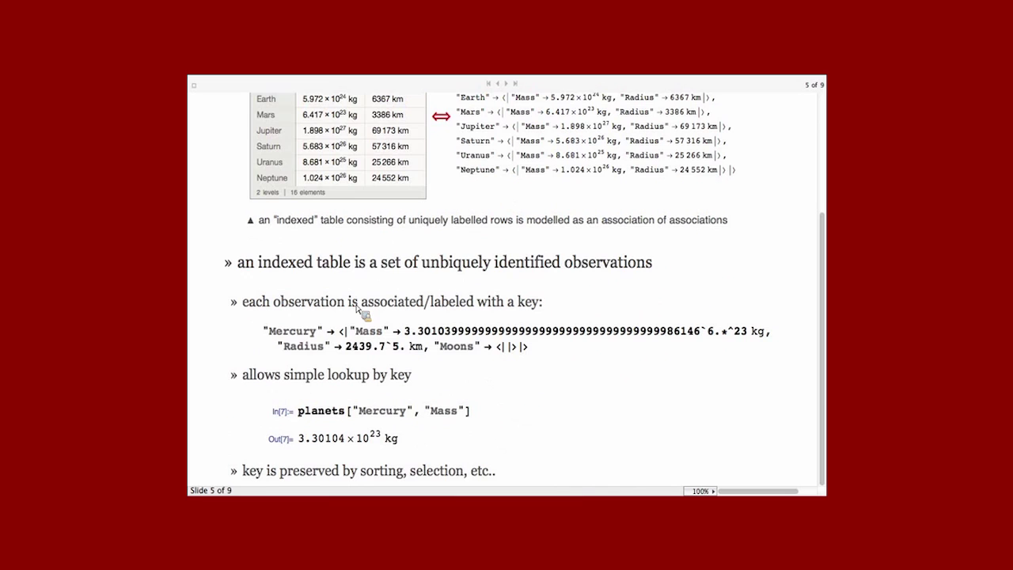
Highlight parts of the Mercury entry: the whole expression, the Mercury key and its property association
drag(267, 331, 456, 360)
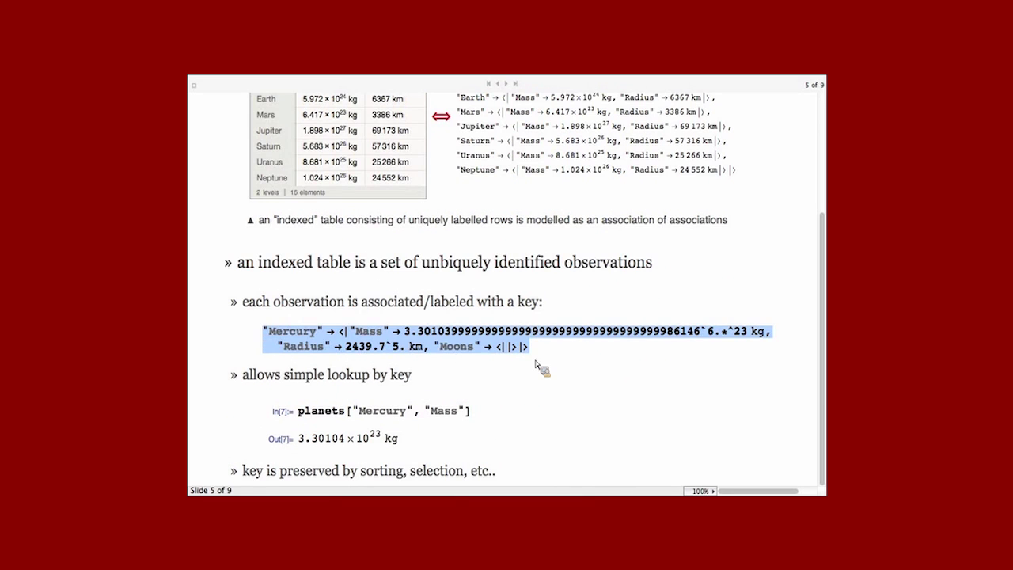
drag(253, 331, 322, 332)
double_click(356, 335)
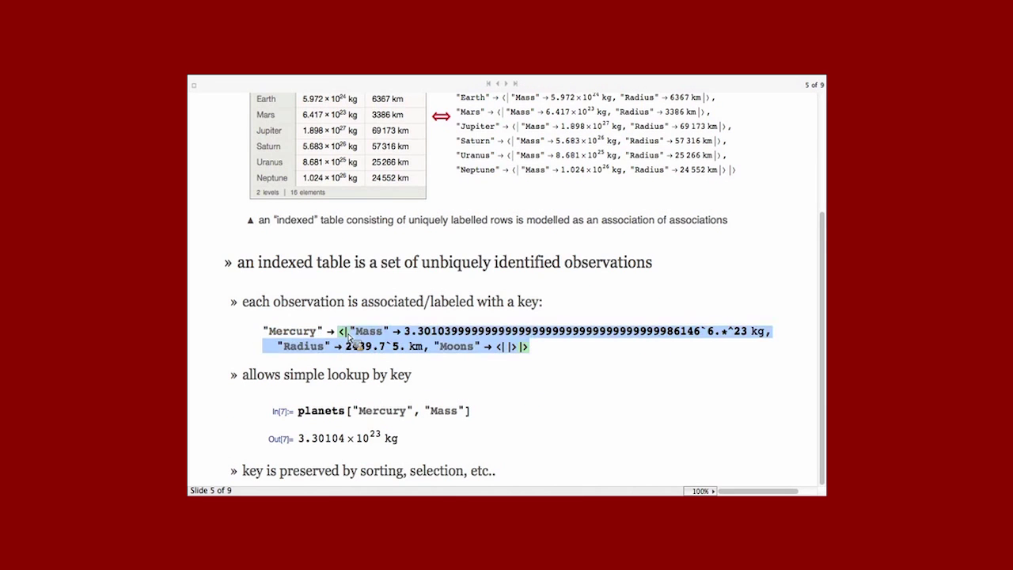
click(356, 336)
click(356, 337)
double_click(356, 337)
Select the planets lookup cell and the key-preservation bullet, then advance to slide 6, Anonymous tables
click(333, 418)
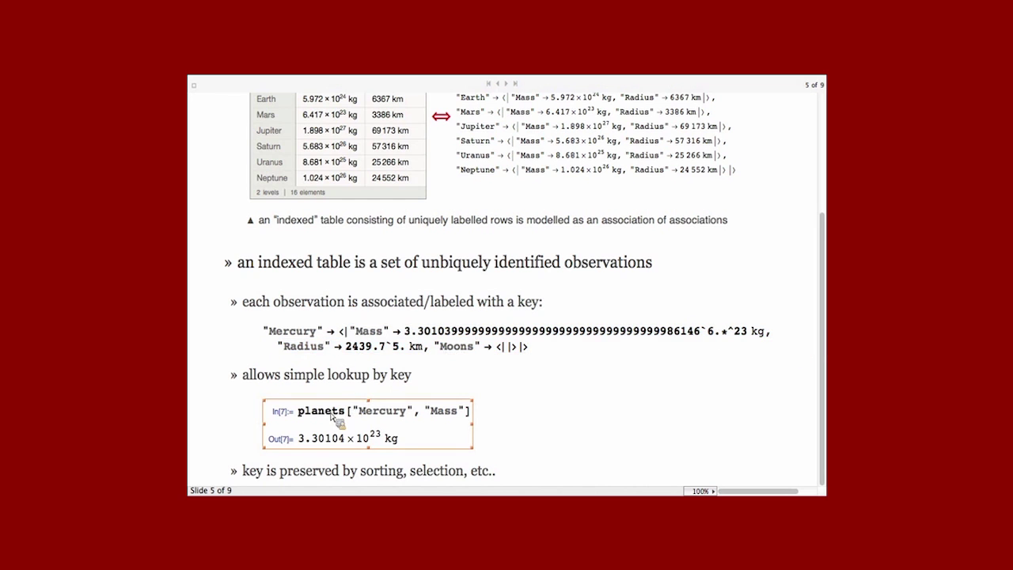
click(334, 390)
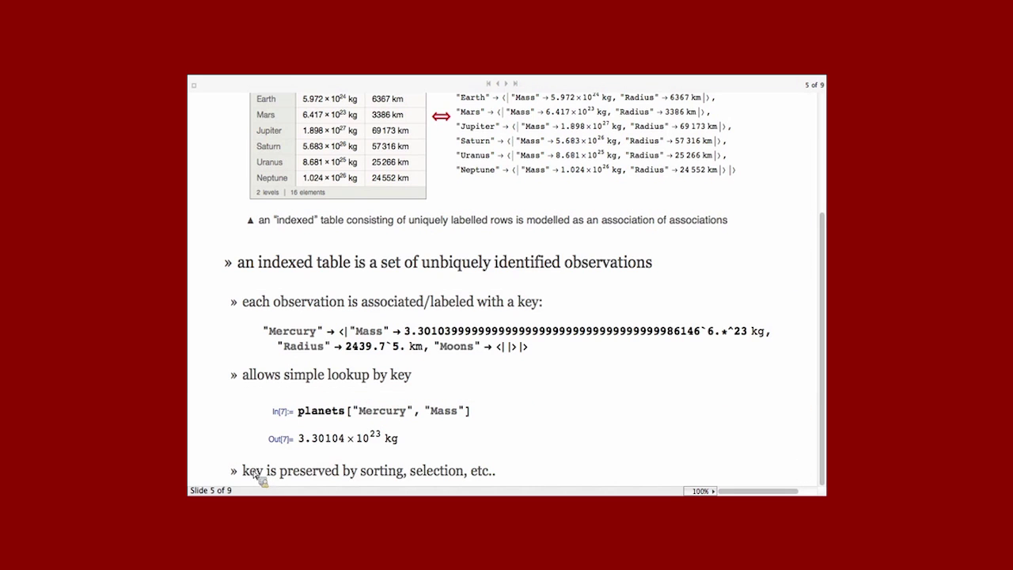
drag(254, 472, 327, 472)
click(404, 471)
drag(251, 473, 475, 472)
click(515, 475)
click(507, 84)
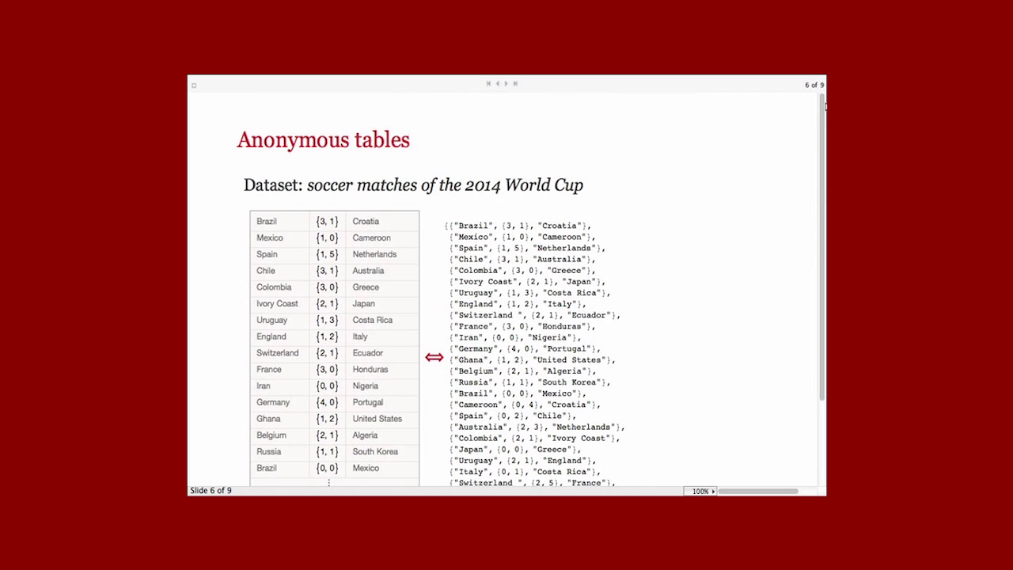
Scroll down the World Cup matches slide, then advance to slide 7, Examples: Constructing a Dataset
drag(824, 105, 824, 110)
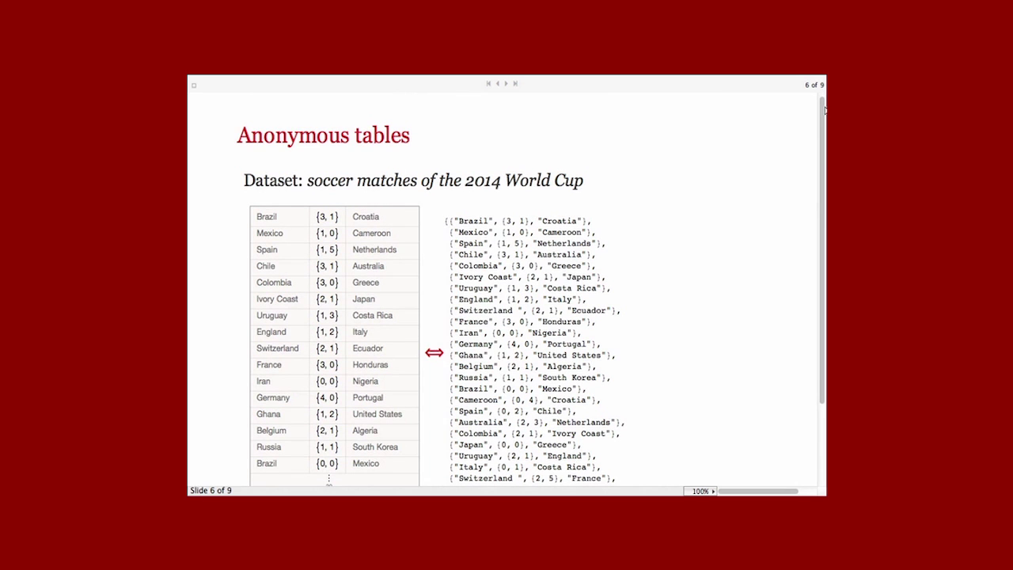
drag(824, 111, 824, 112)
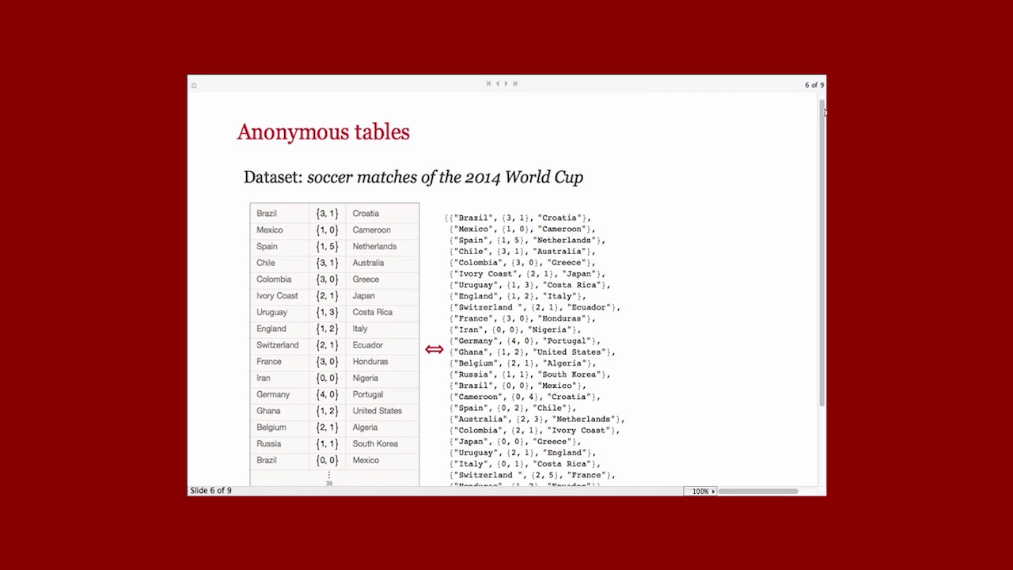
drag(825, 112, 825, 128)
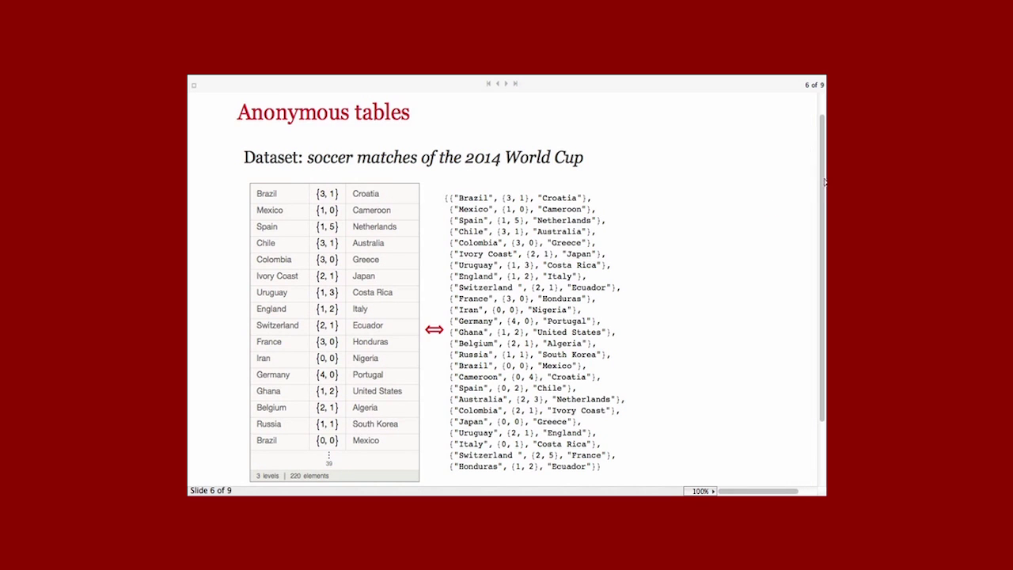
scroll(823, 185, down, 5)
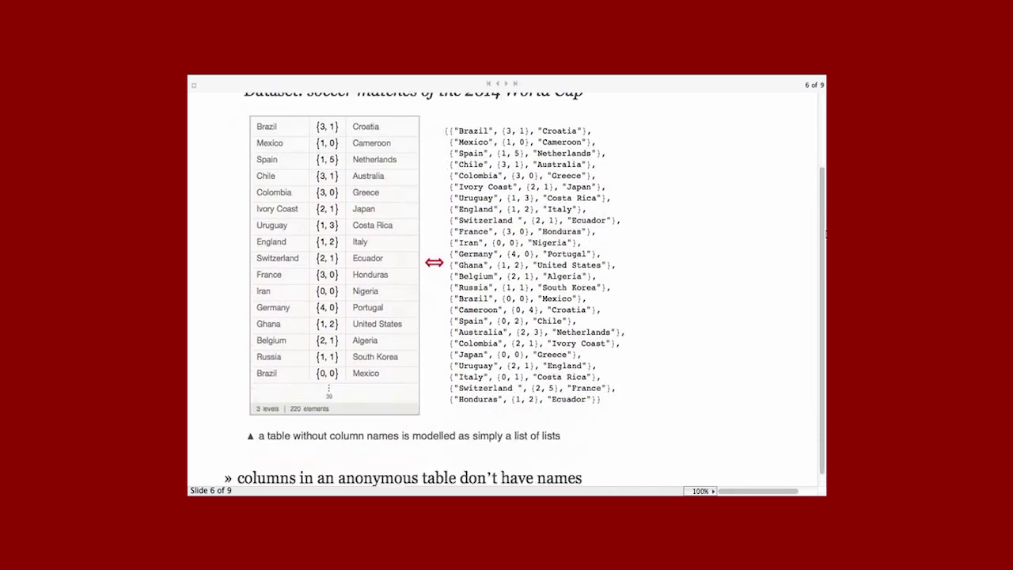
click(507, 86)
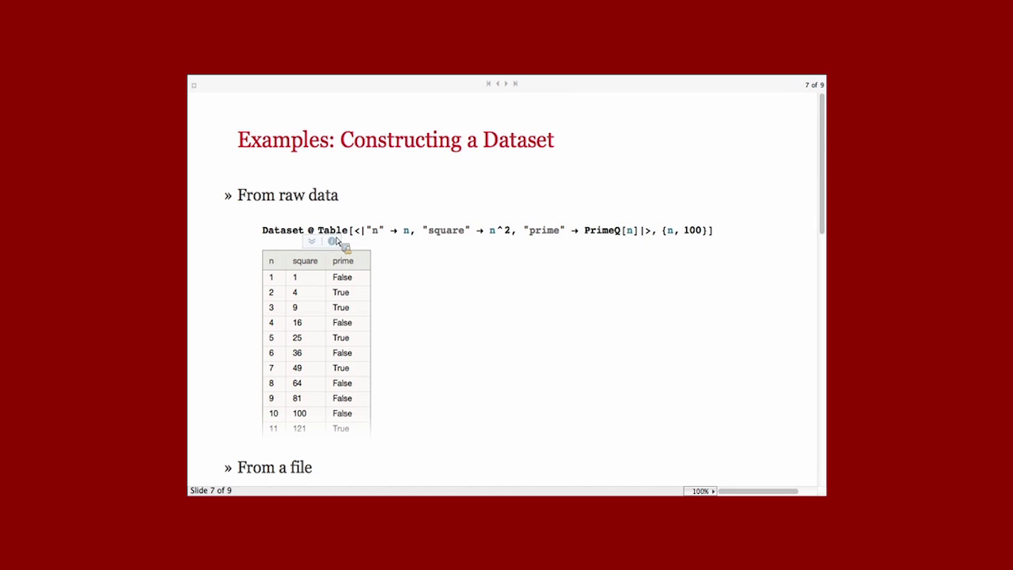
double_click(282, 231)
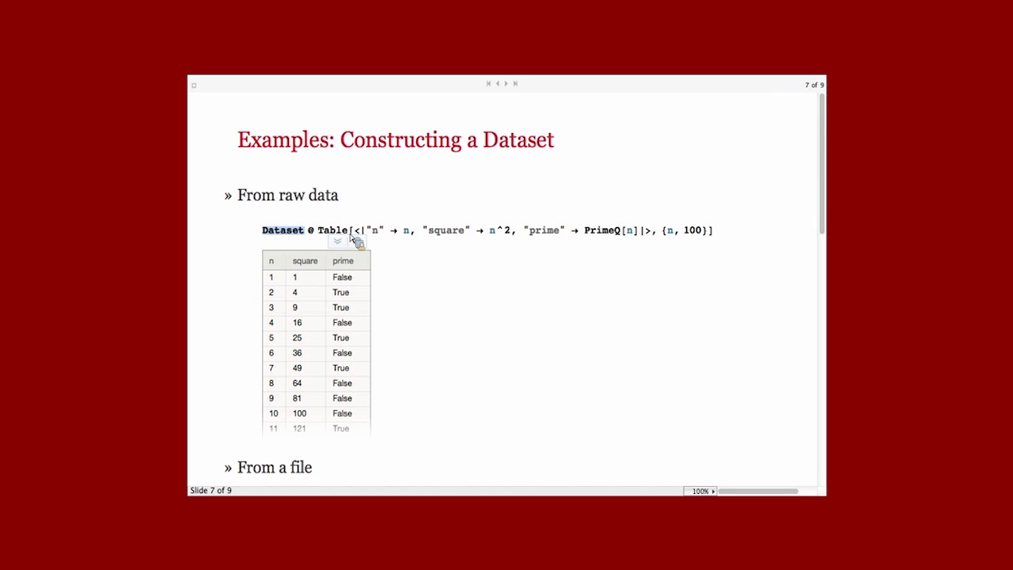
triple_click(332, 231)
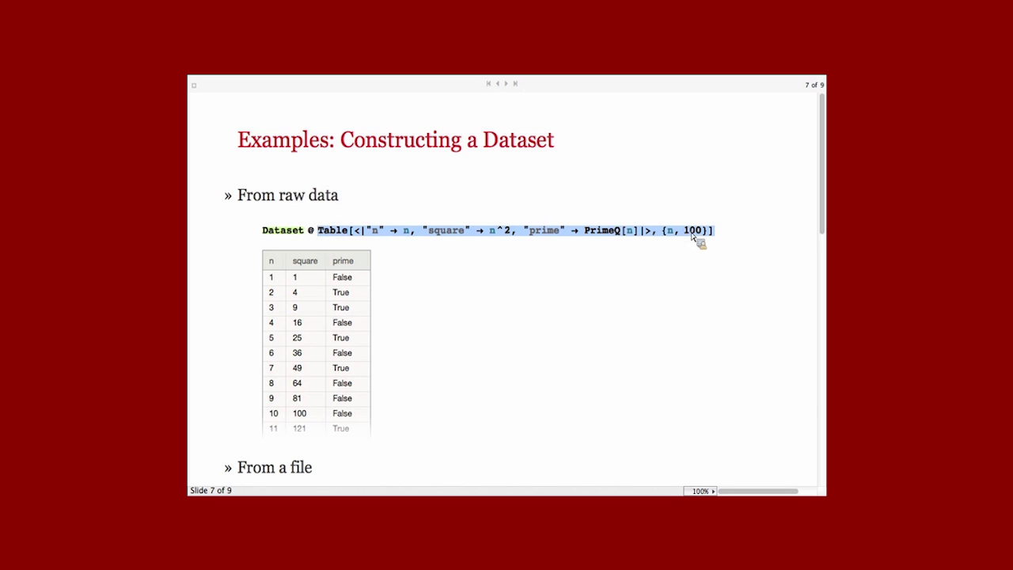
double_click(376, 233)
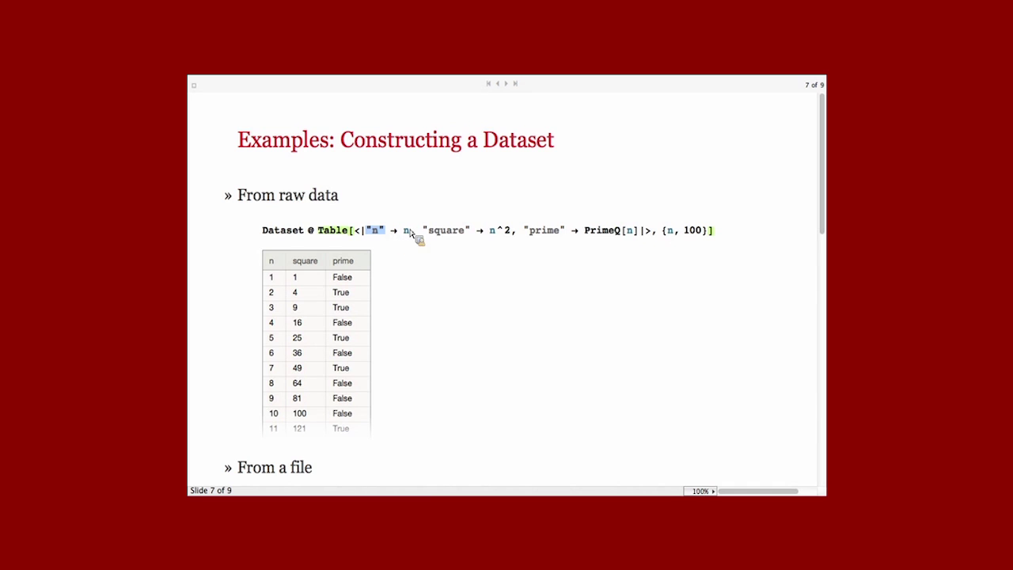
double_click(408, 234)
double_click(503, 231)
double_click(599, 232)
double_click(602, 232)
scroll(824, 200, down, 1)
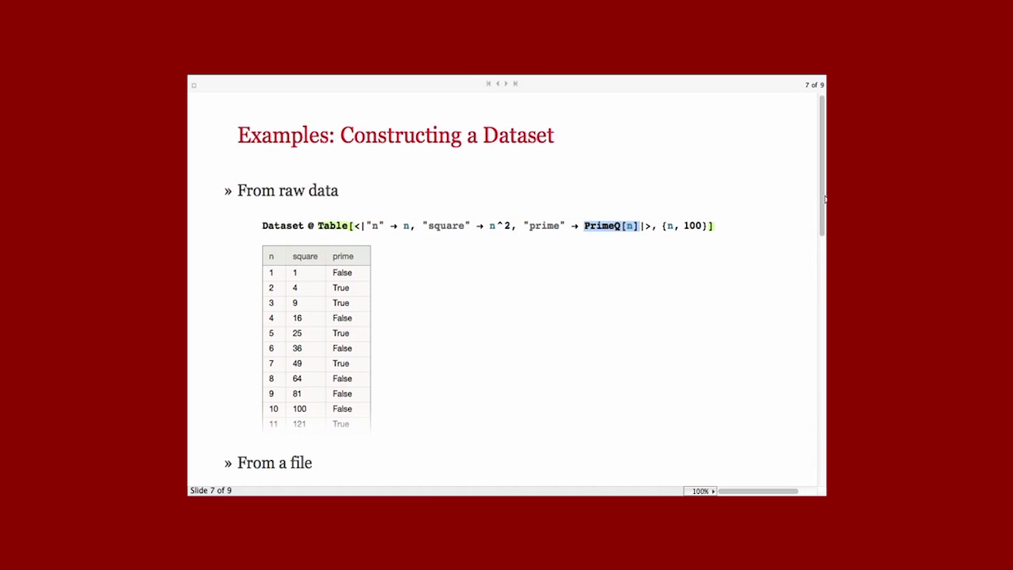
scroll(824, 199, down, 3)
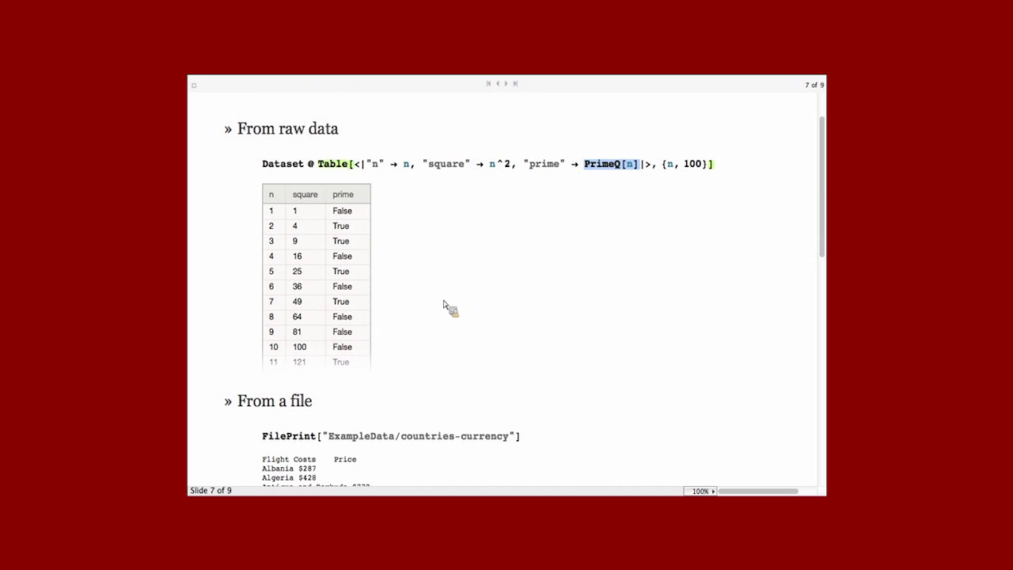
scroll(824, 248, down, 10)
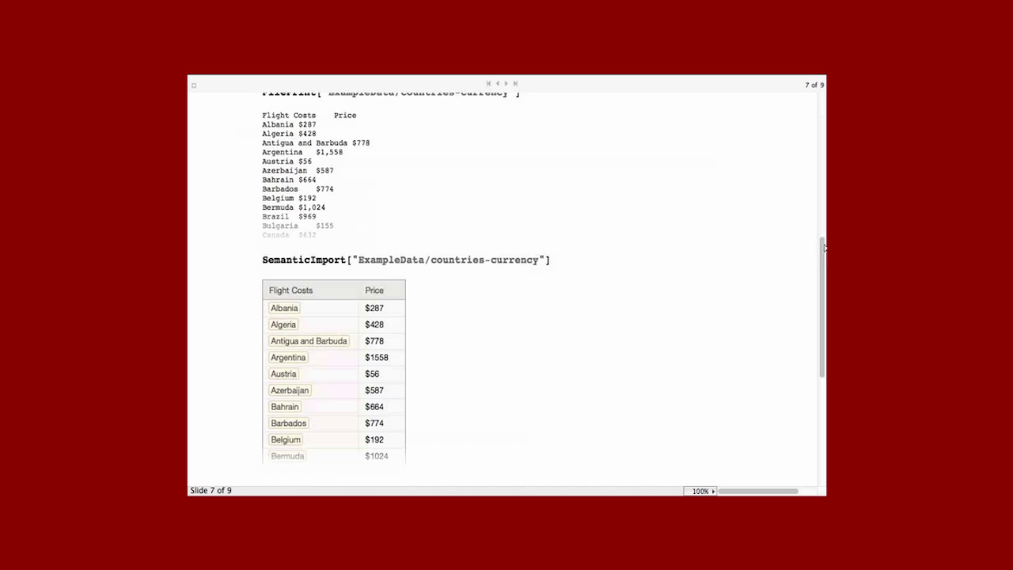
drag(821, 258, 823, 189)
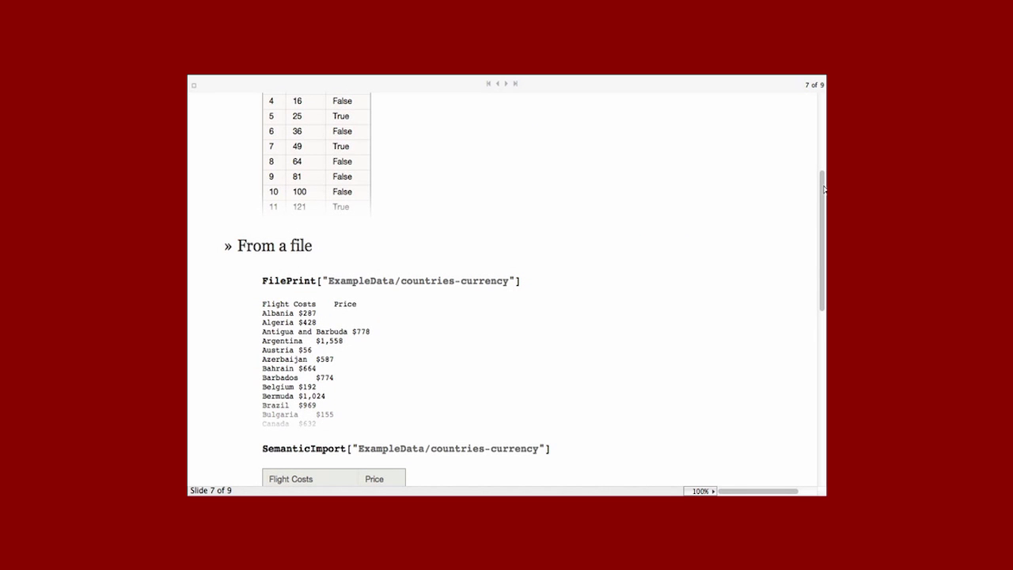
drag(823, 188, 823, 227)
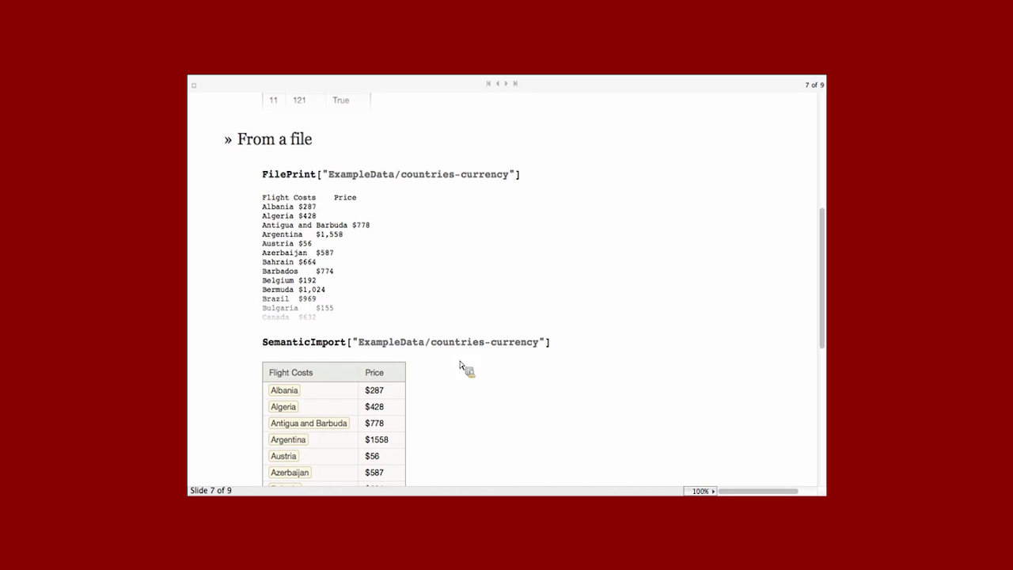
scroll(592, 289, down, 3)
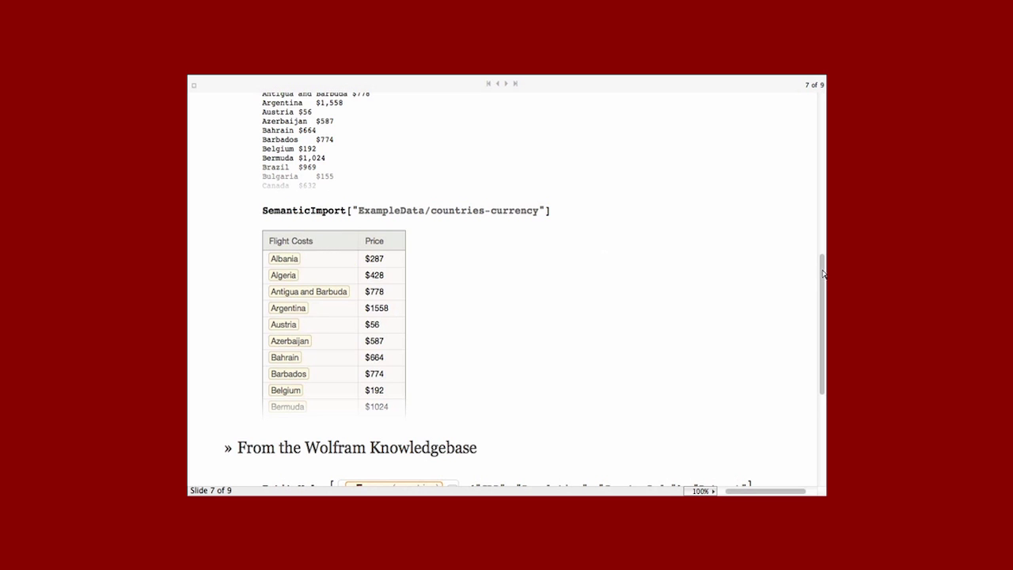
scroll(824, 273, down, 5)
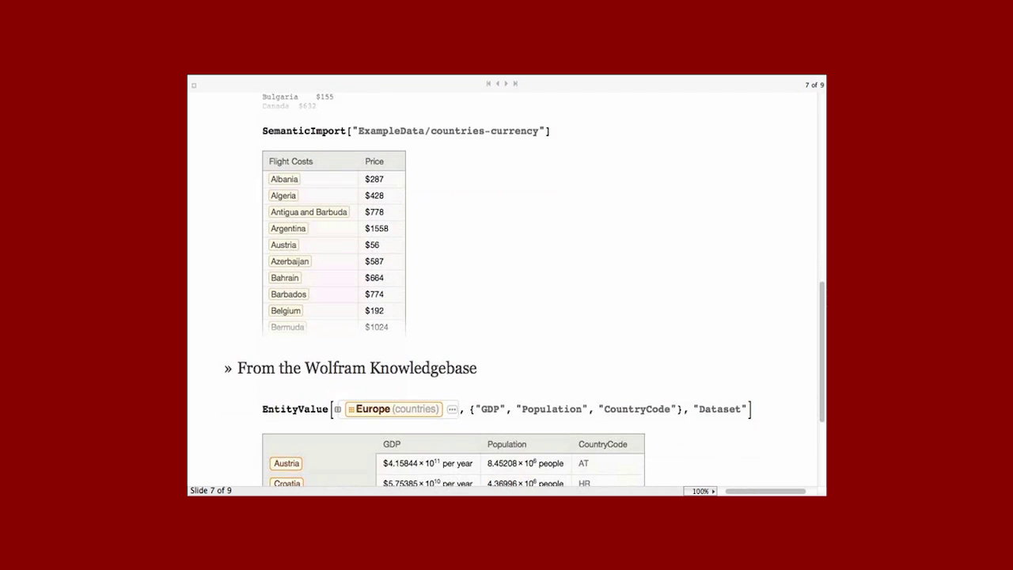
scroll(822, 284, down, 8)
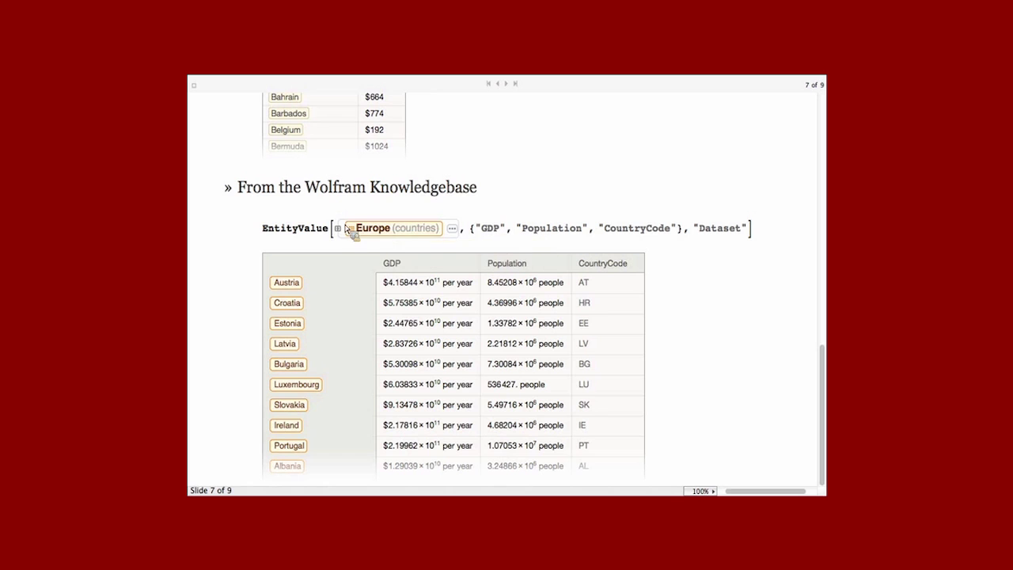
scroll(523, 235, up, 15)
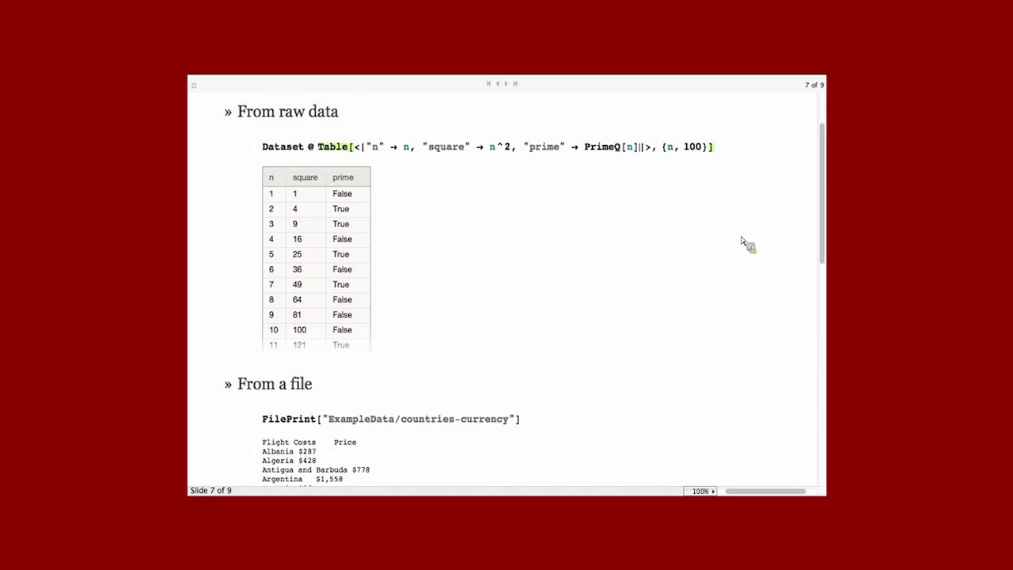
drag(812, 239, 819, 425)
key(Page_Up)
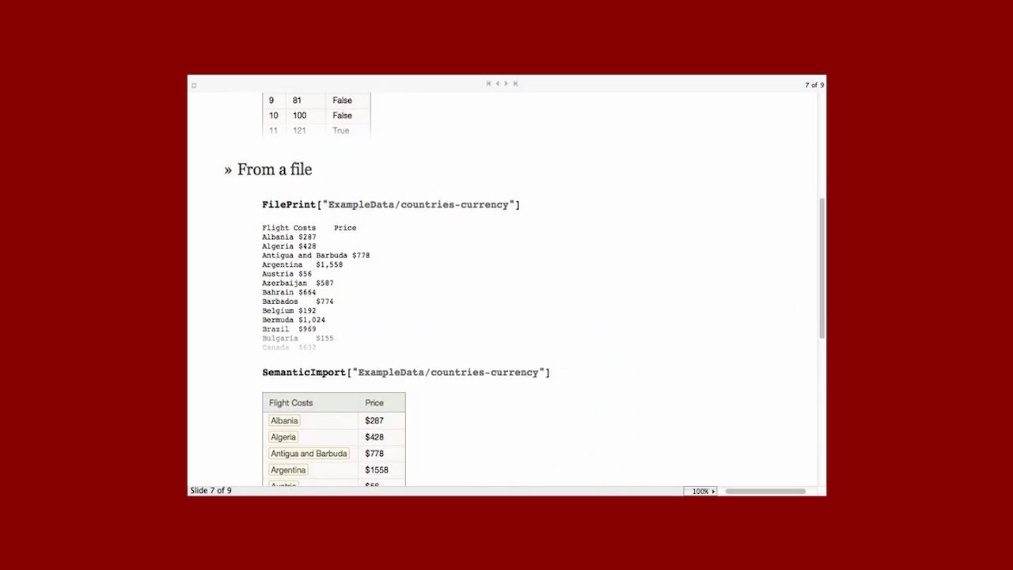
key(Page_Down)
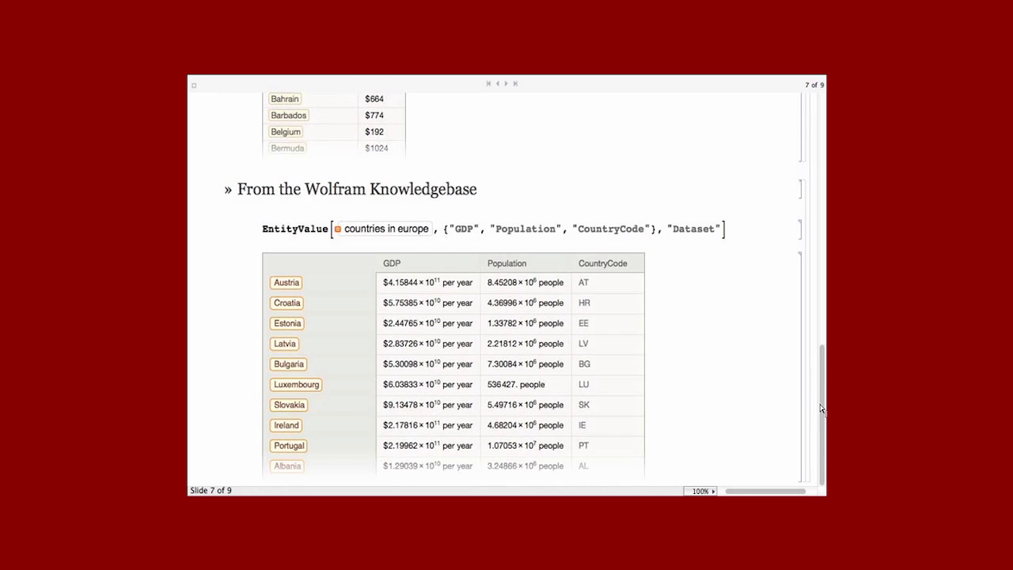
drag(447, 230, 632, 237)
click(630, 239)
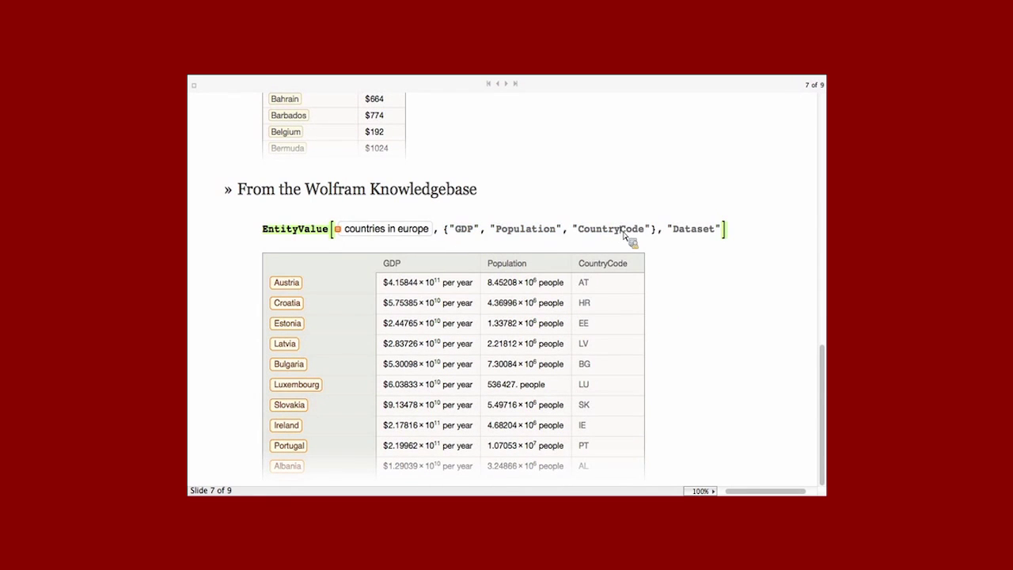
double_click(678, 234)
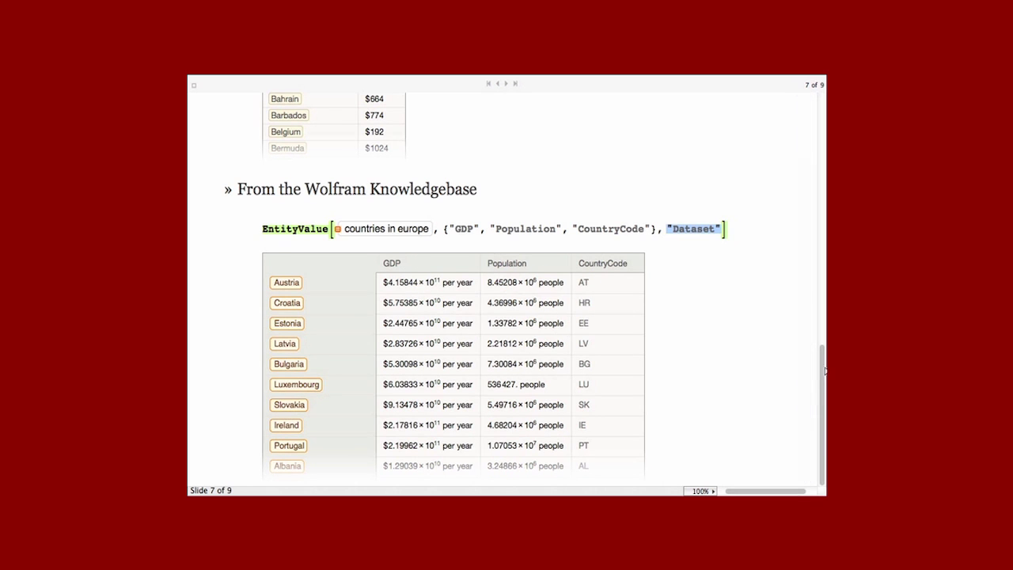
click(508, 87)
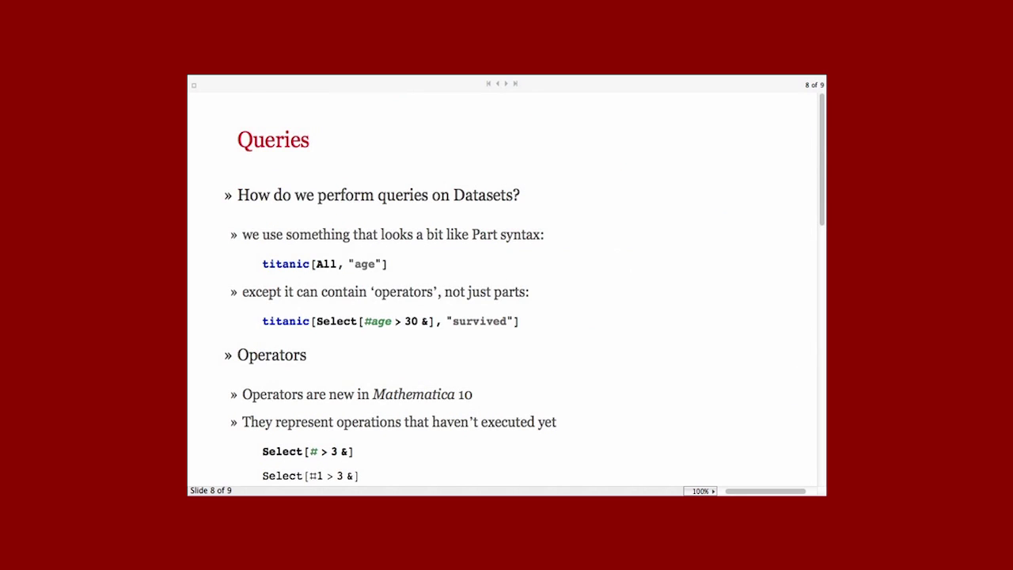
Highlight the titanic[All, "age"] expression, its "age" column name, and the word operators
drag(823, 140, 823, 145)
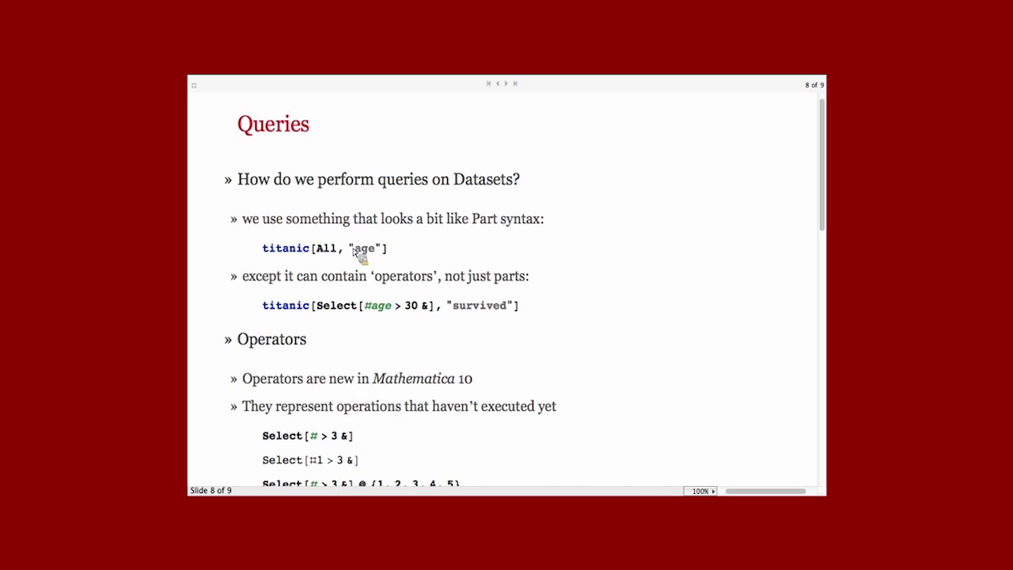
triple_click(316, 252)
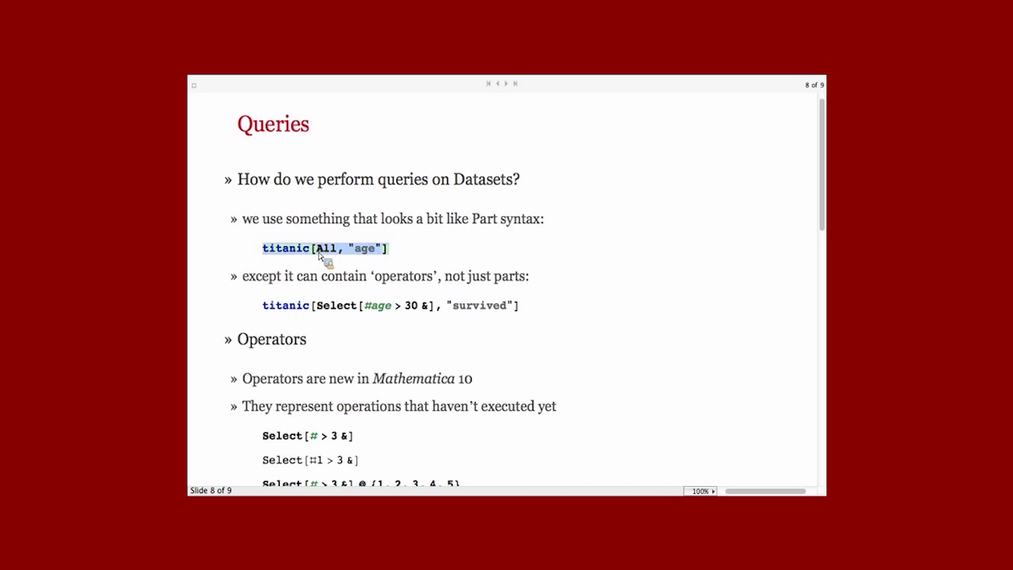
triple_click(283, 253)
double_click(369, 250)
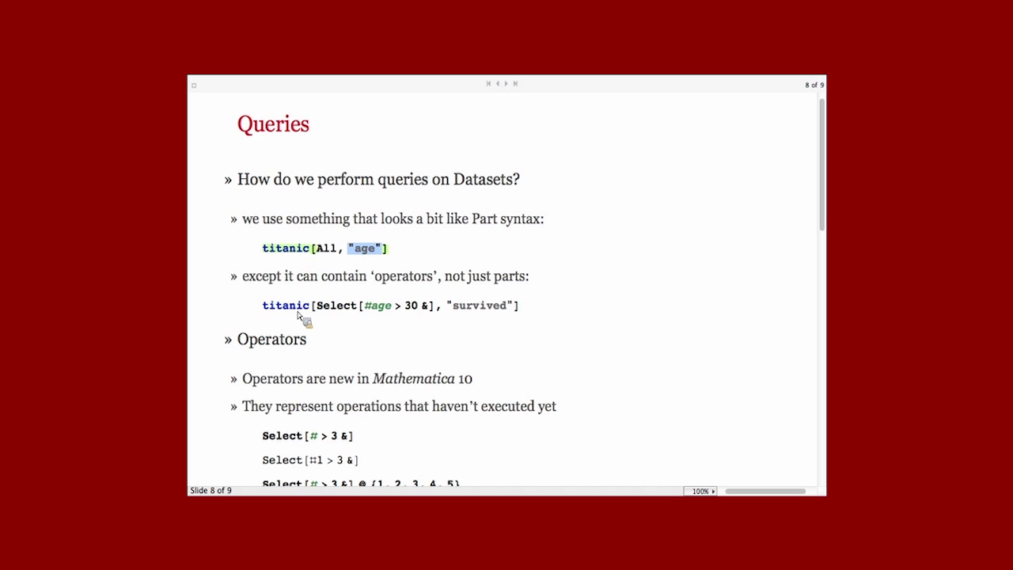
double_click(405, 278)
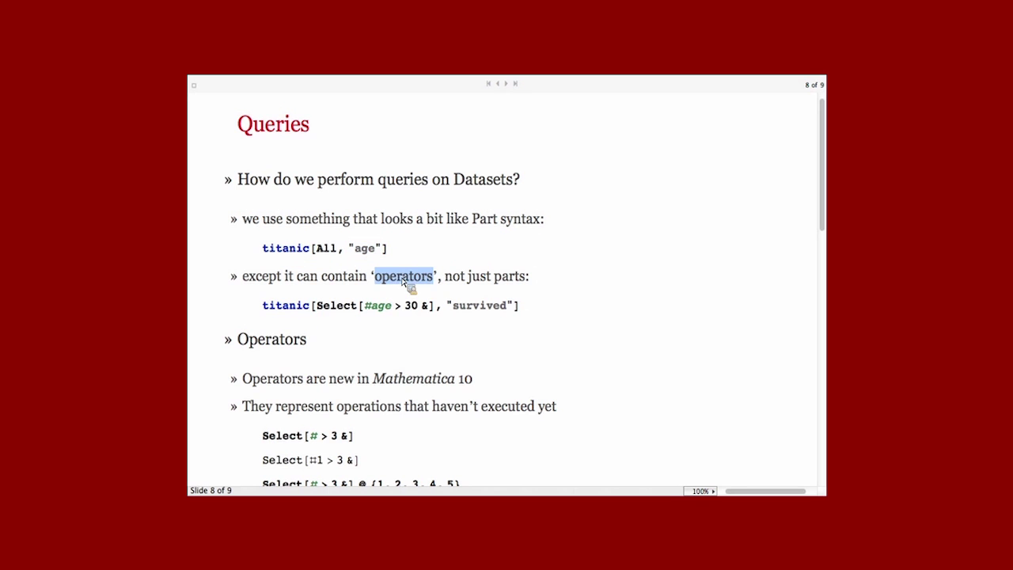
click(343, 310)
Highlight parts of the titanic Select[#age > 30 &] query, including the "survived" column name
drag(823, 218, 823, 228)
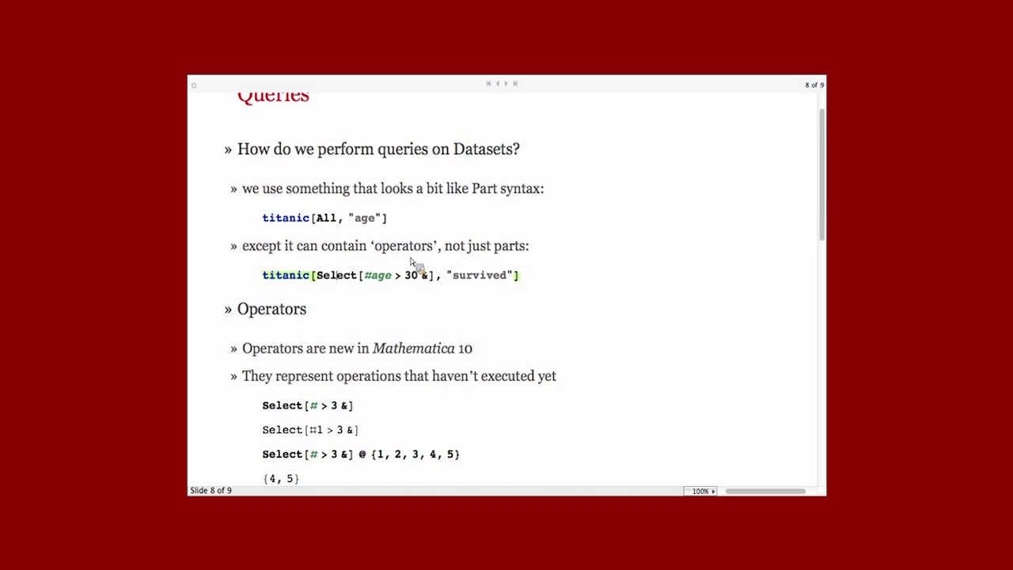
click(348, 277)
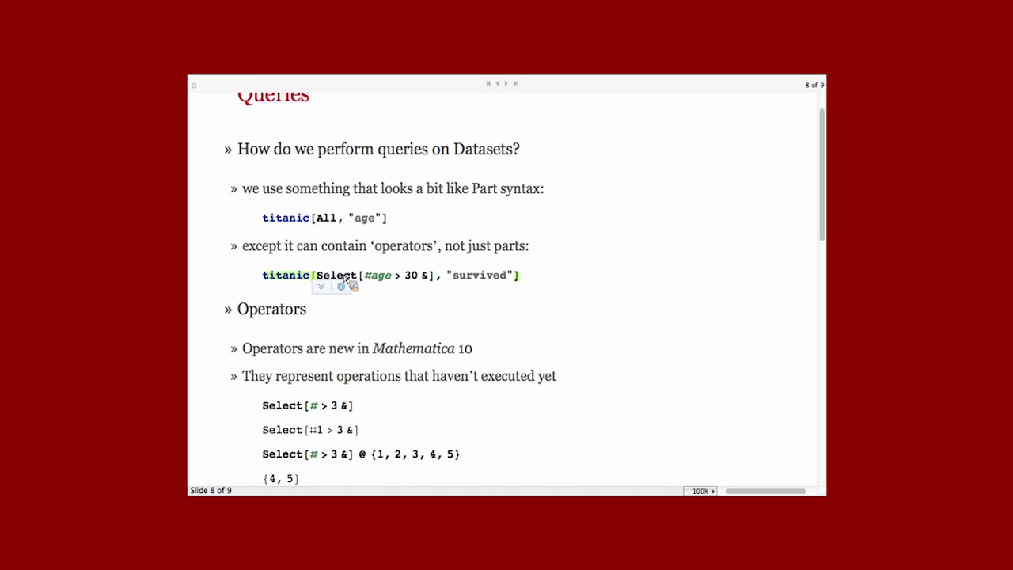
double_click(307, 277)
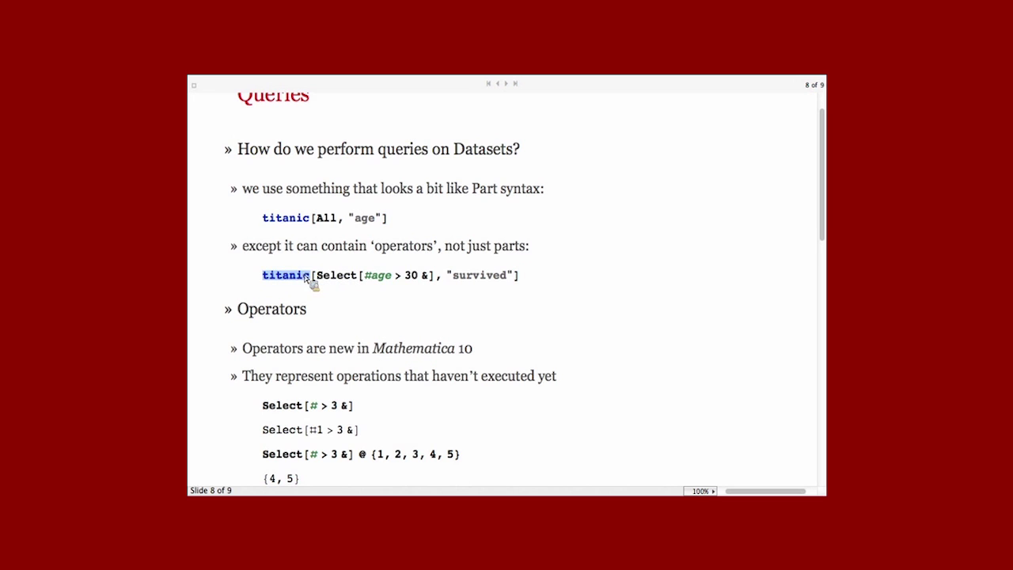
click(332, 227)
click(346, 276)
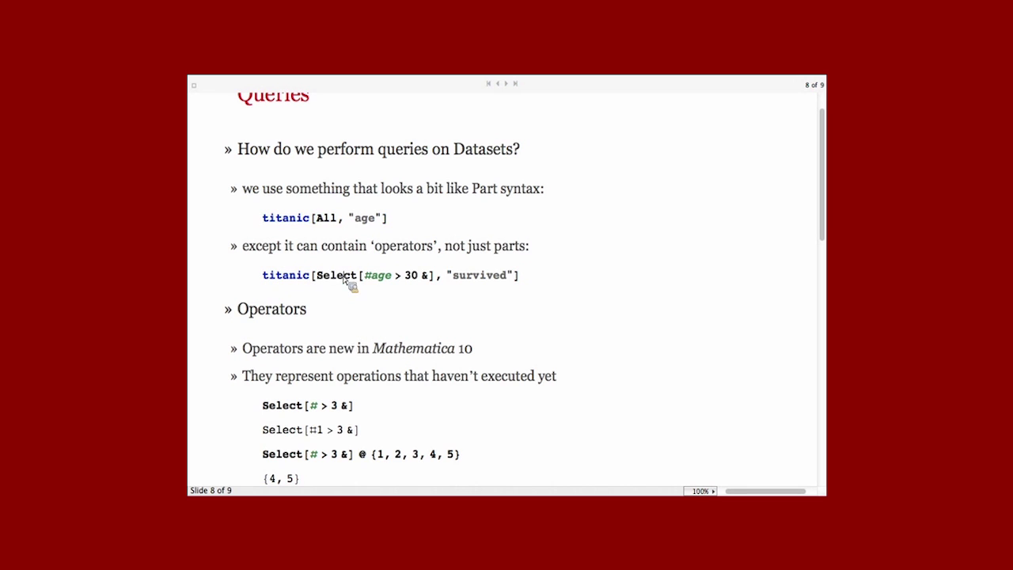
drag(346, 279, 375, 286)
triple_click(383, 277)
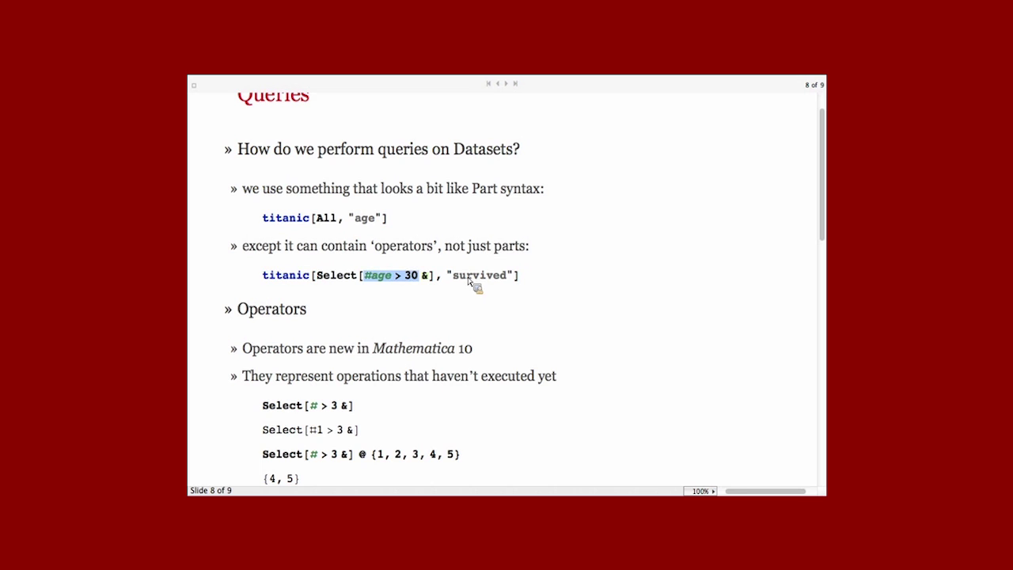
double_click(310, 278)
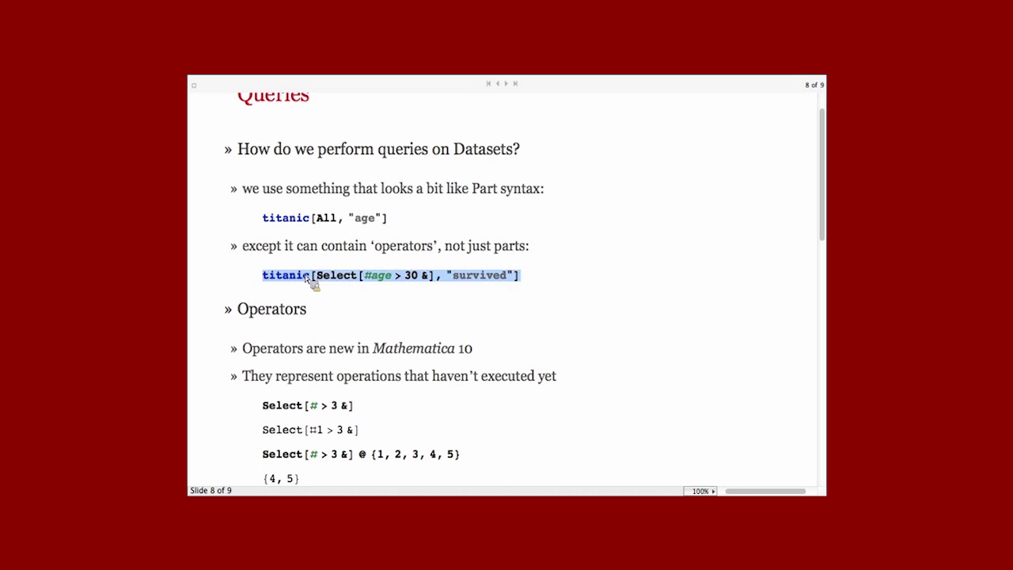
double_click(460, 279)
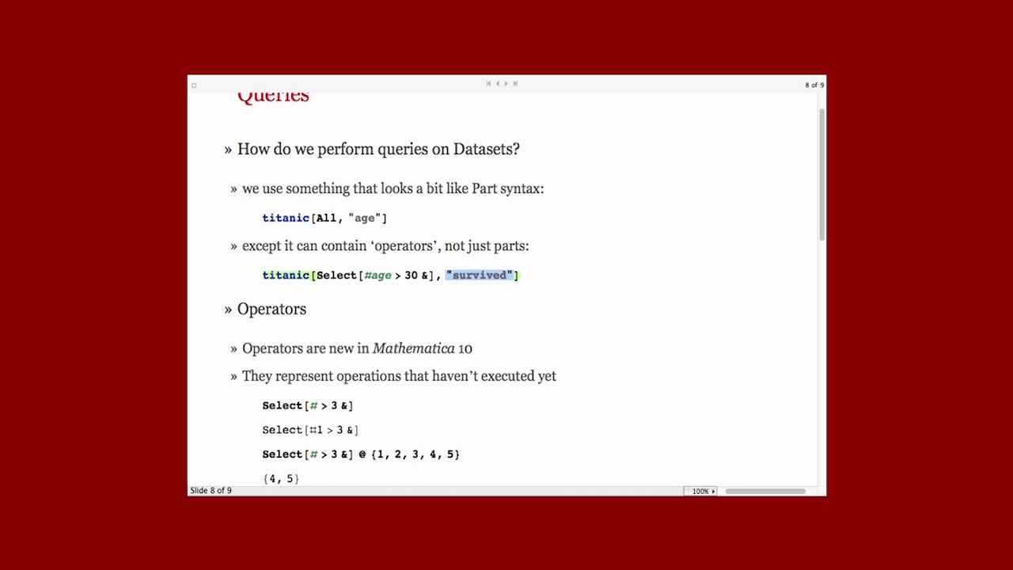
drag(823, 233, 823, 287)
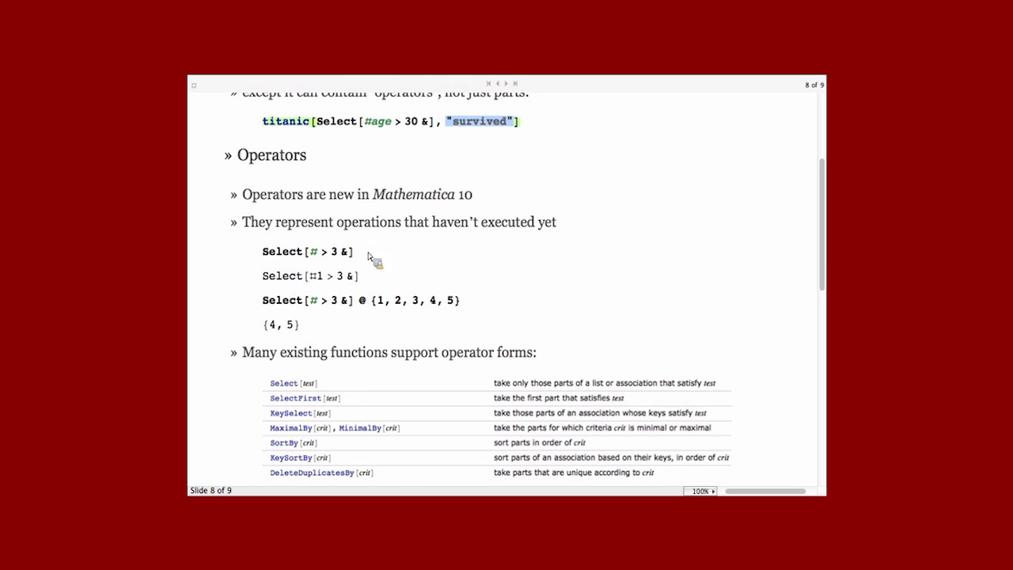
click(367, 260)
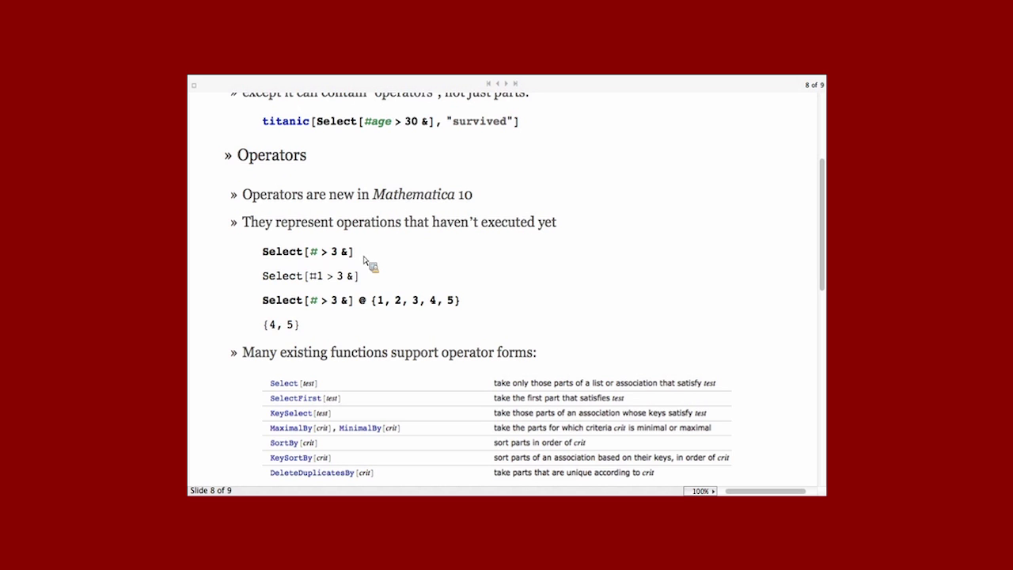
double_click(353, 253)
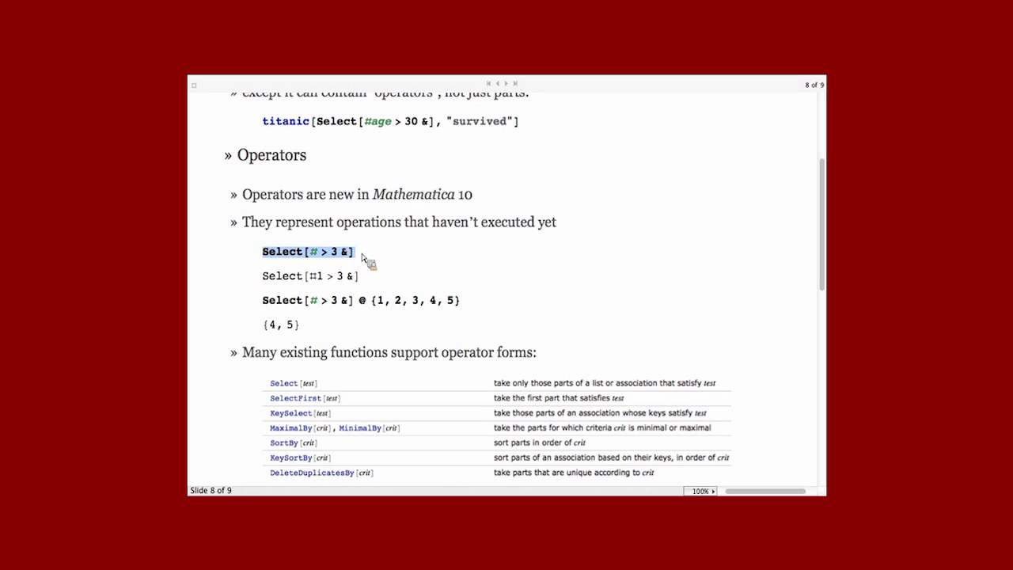
triple_click(268, 255)
triple_click(289, 306)
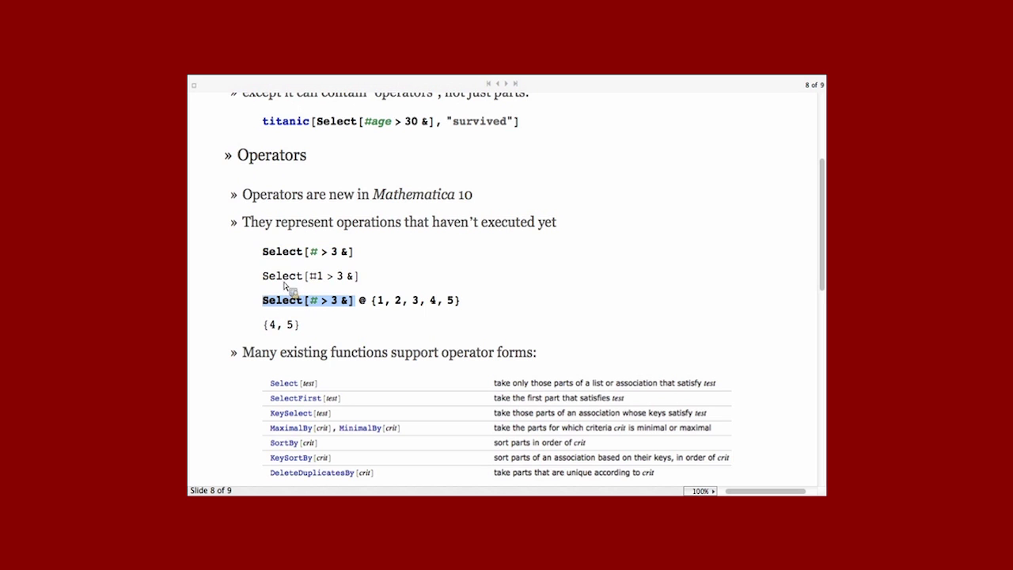
double_click(286, 253)
triple_click(288, 305)
double_click(375, 305)
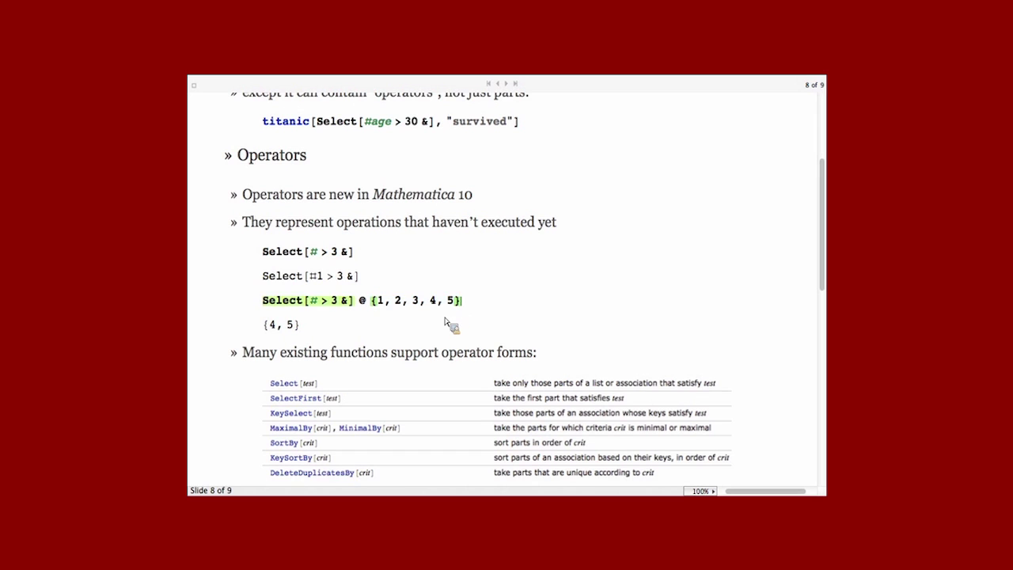
click(443, 331)
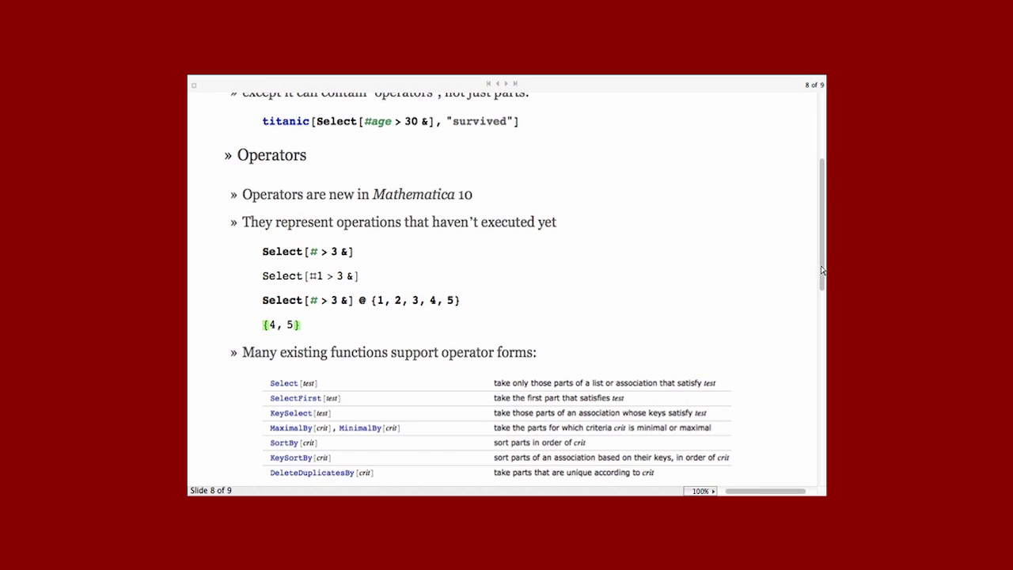
Scroll slide 8 down to Parts and Levels, showing titanic[All, "age", Round[#1, 10] &] output
scroll(825, 275, down, 5)
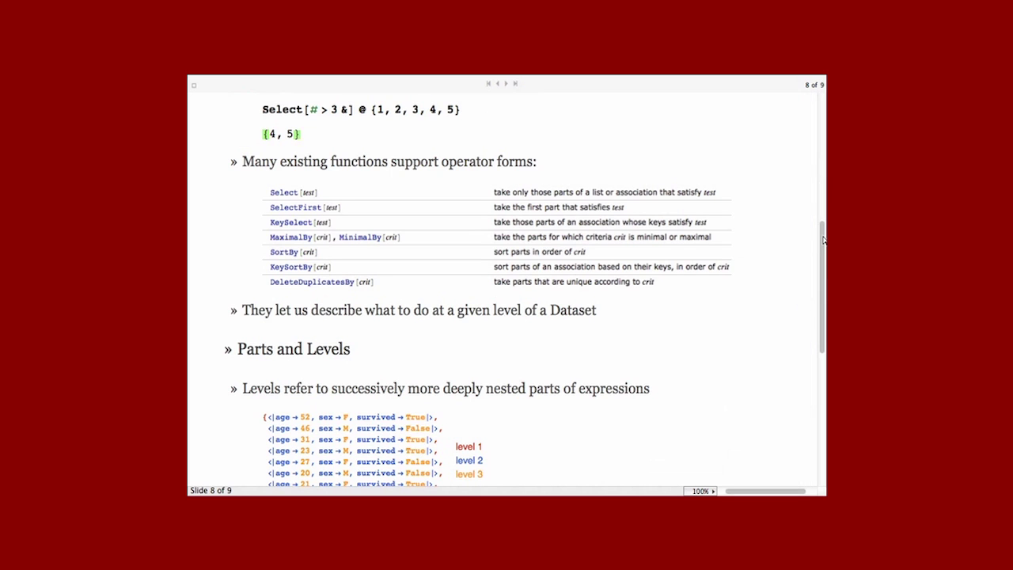
drag(823, 240, 822, 272)
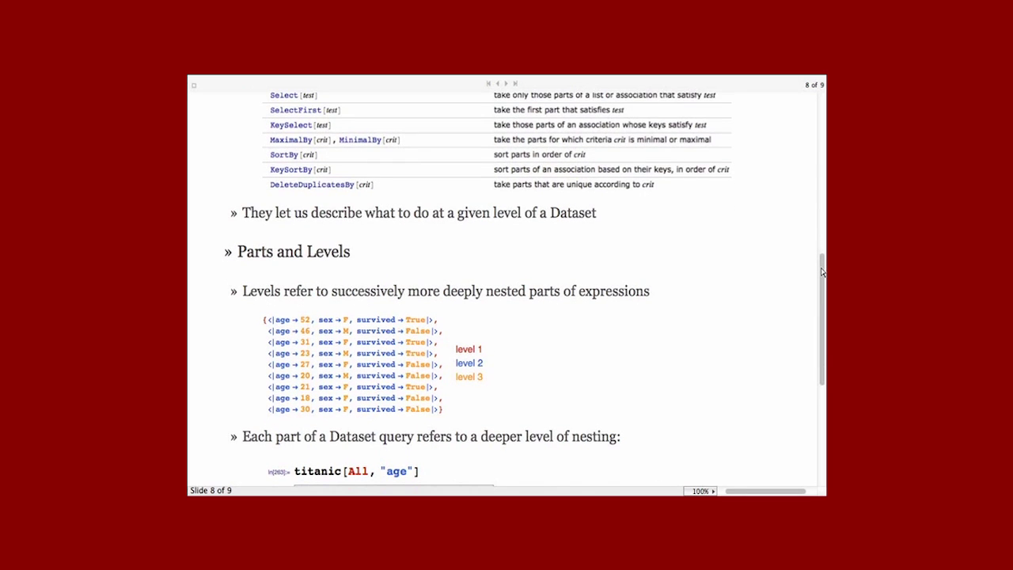
drag(822, 272, 822, 288)
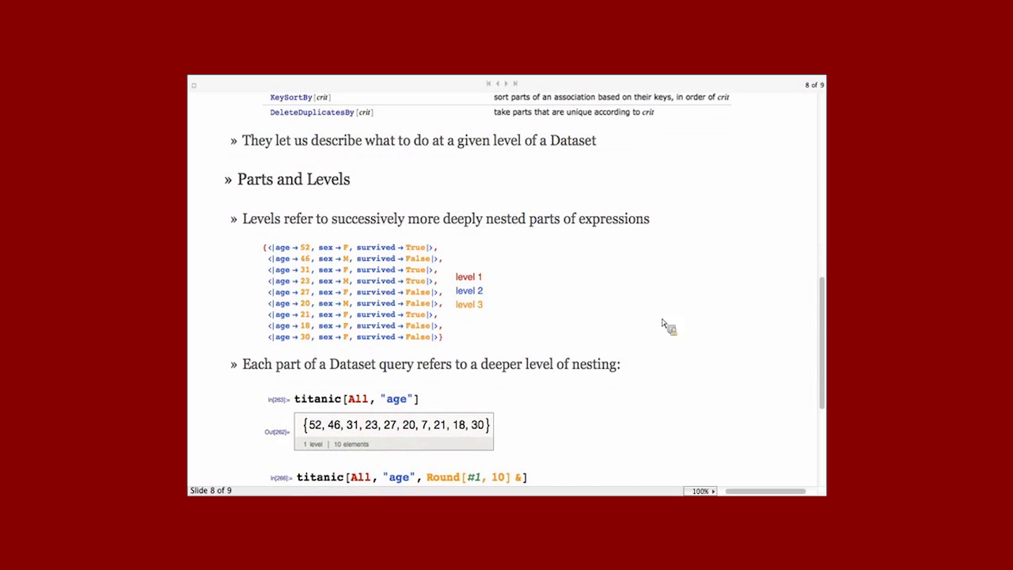
scroll(663, 324, down, 3)
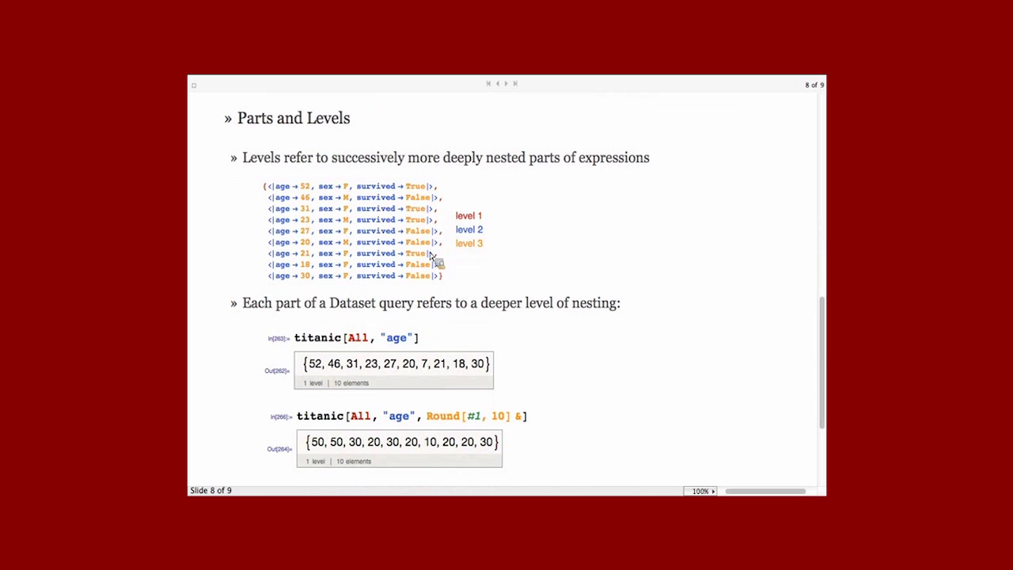
Scroll to the end of slide 8, where the final bullet cites Dataset's Applications section
scroll(819, 348, down, 5)
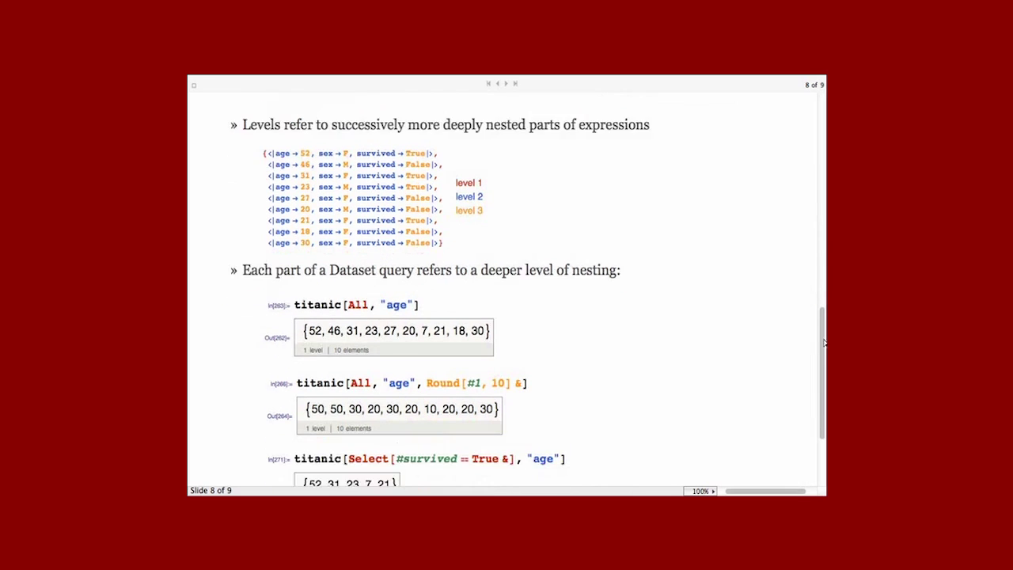
scroll(821, 353, down, 1)
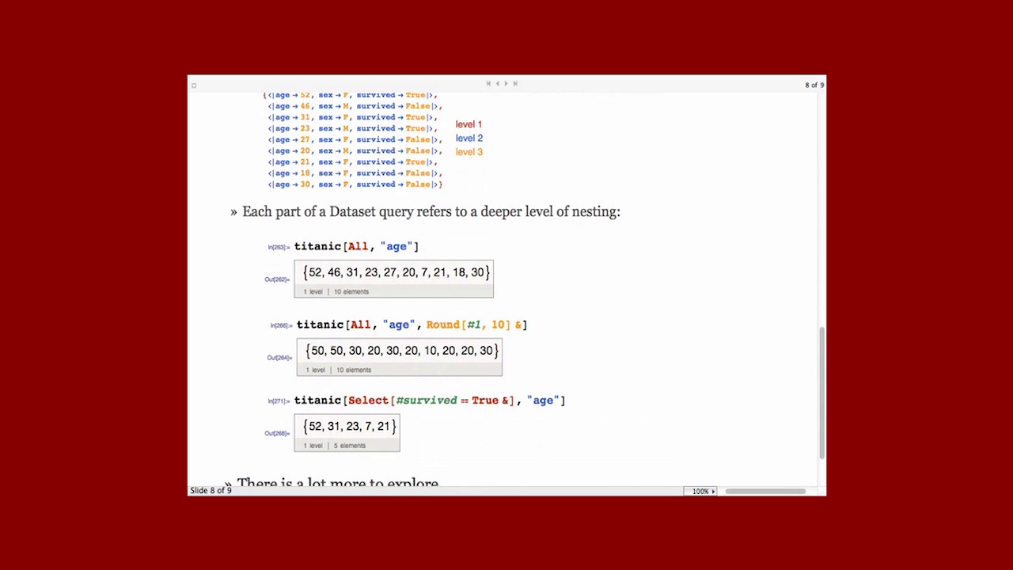
scroll(354, 409, down, 2)
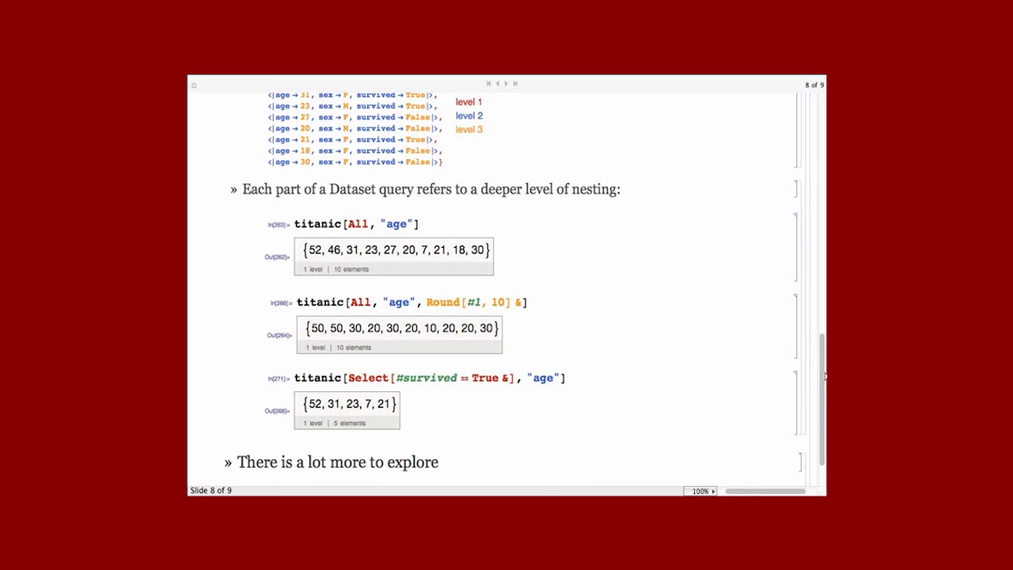
drag(820, 388, 821, 399)
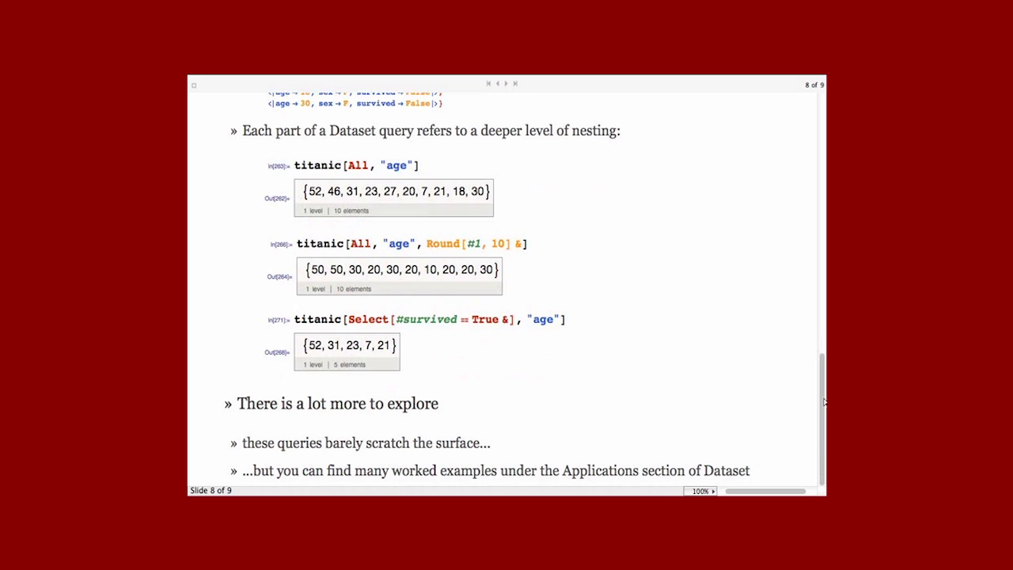
Open the Dataset reference page from the word 'Dataset' on the slide
double_click(738, 471)
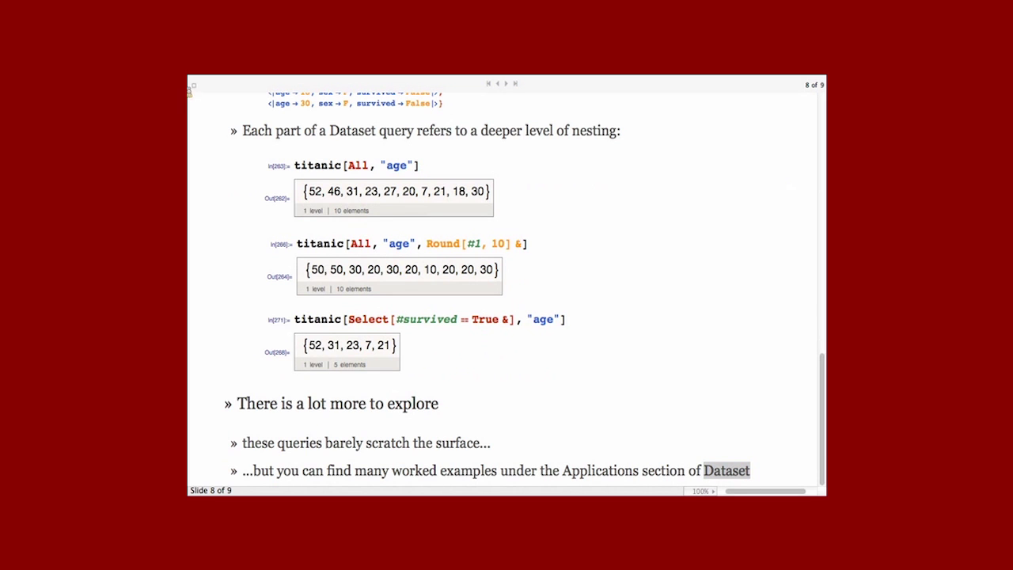
key(F1)
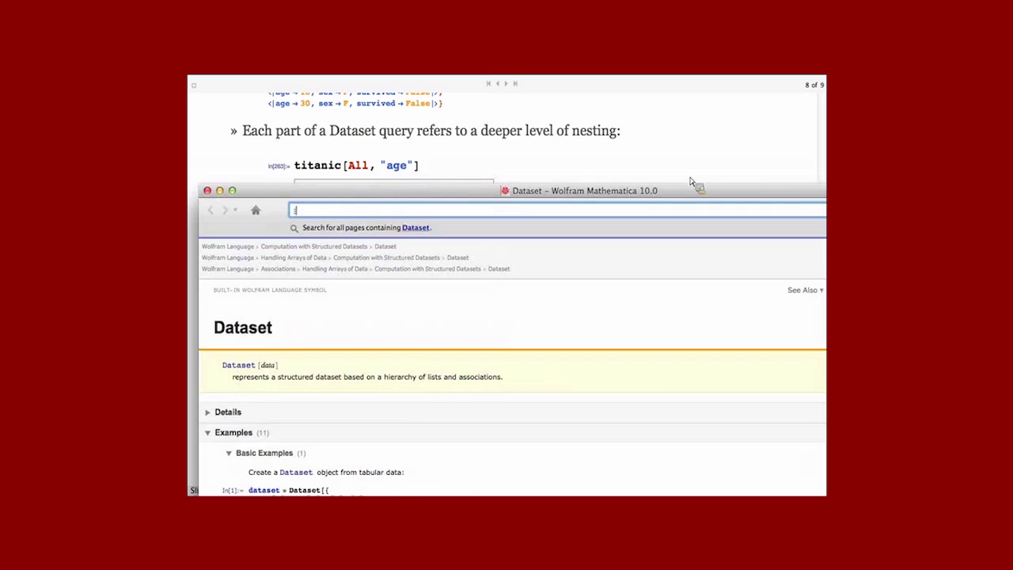
scroll(419, 298, down, 20)
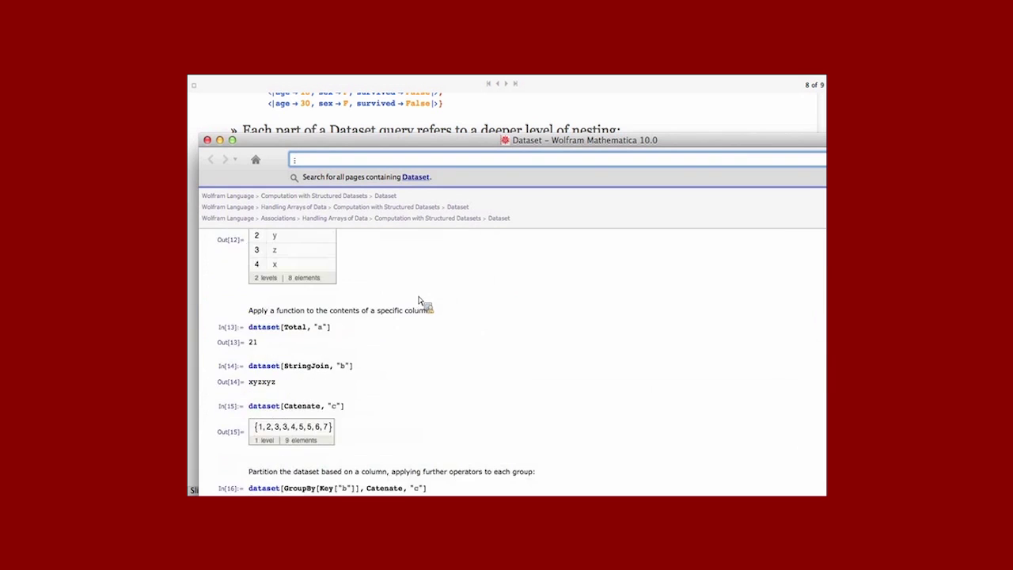
scroll(419, 303, down, 2)
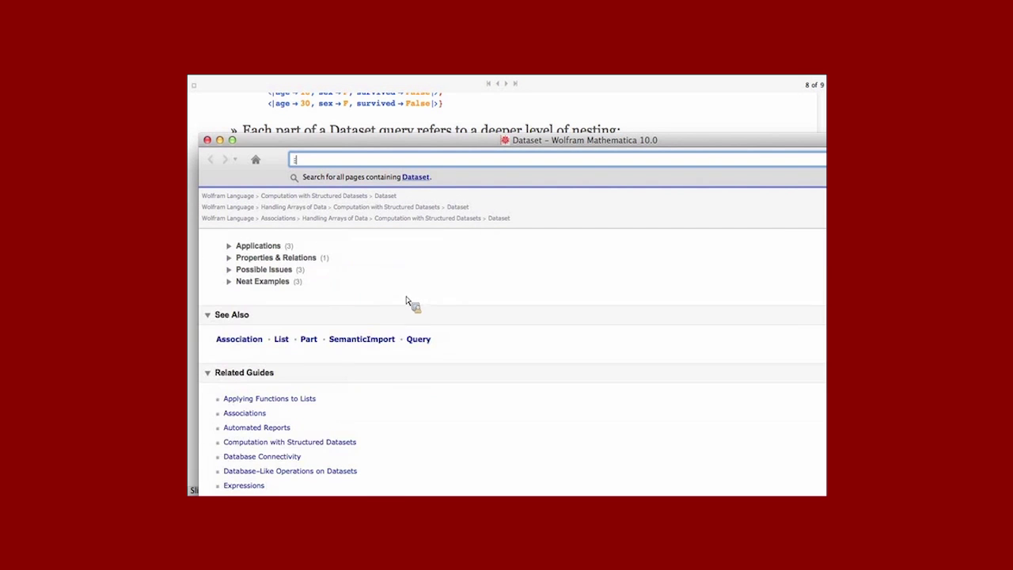
Expand the Applications, Tables (Lists of Associations) and Indexed Tables examples to show the planets dataset
click(258, 246)
click(294, 262)
scroll(294, 269, down, 15)
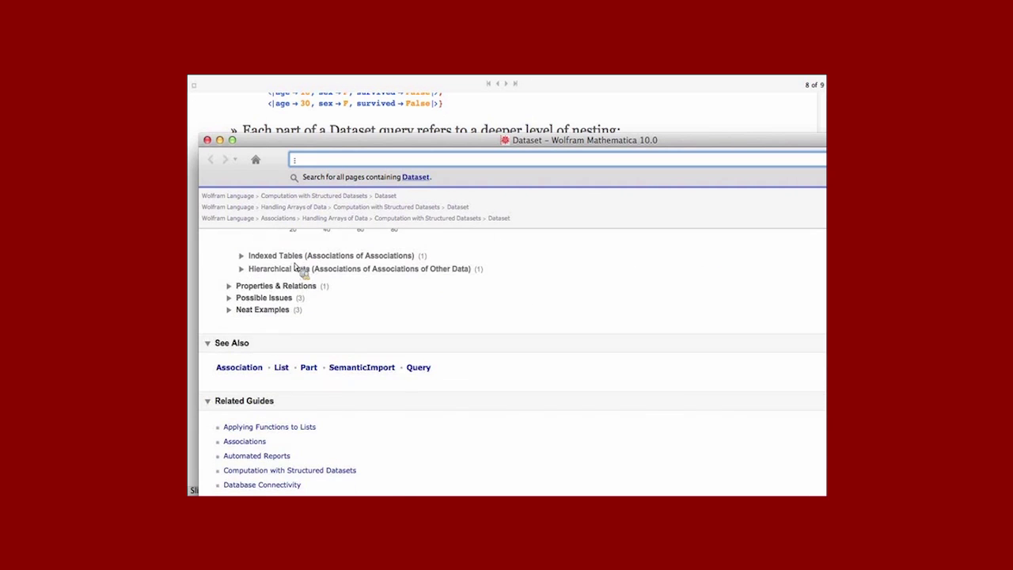
click(295, 257)
scroll(356, 317, down, 5)
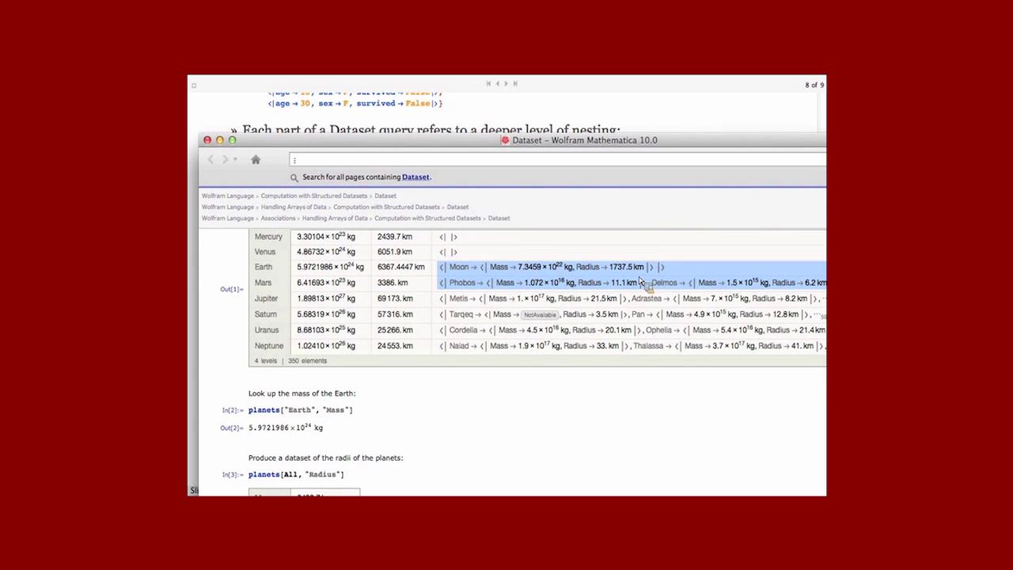
scroll(641, 284, up, 1)
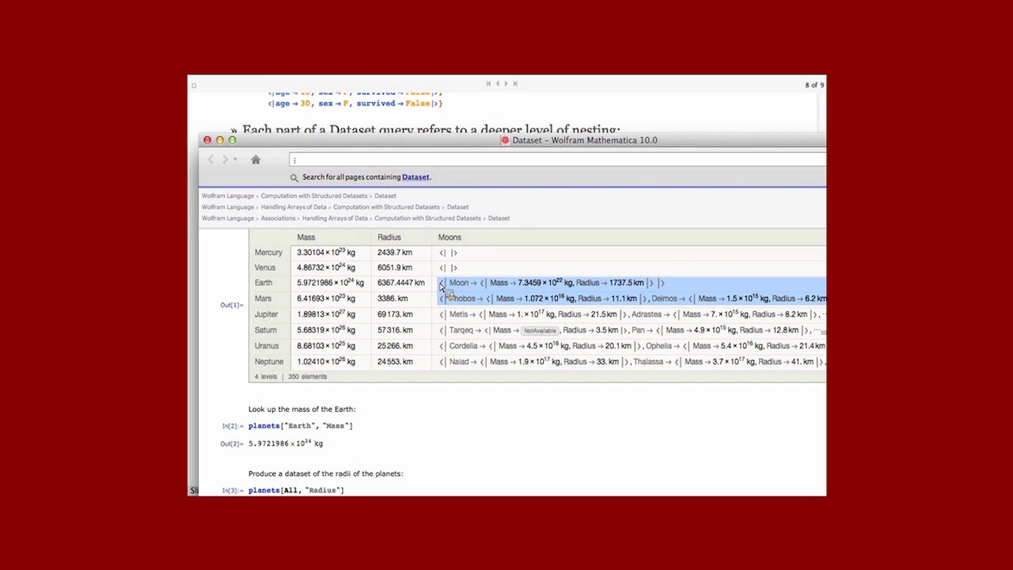
Read through the planets-and-moons and populations Dataset examples
scroll(441, 289, down, 20)
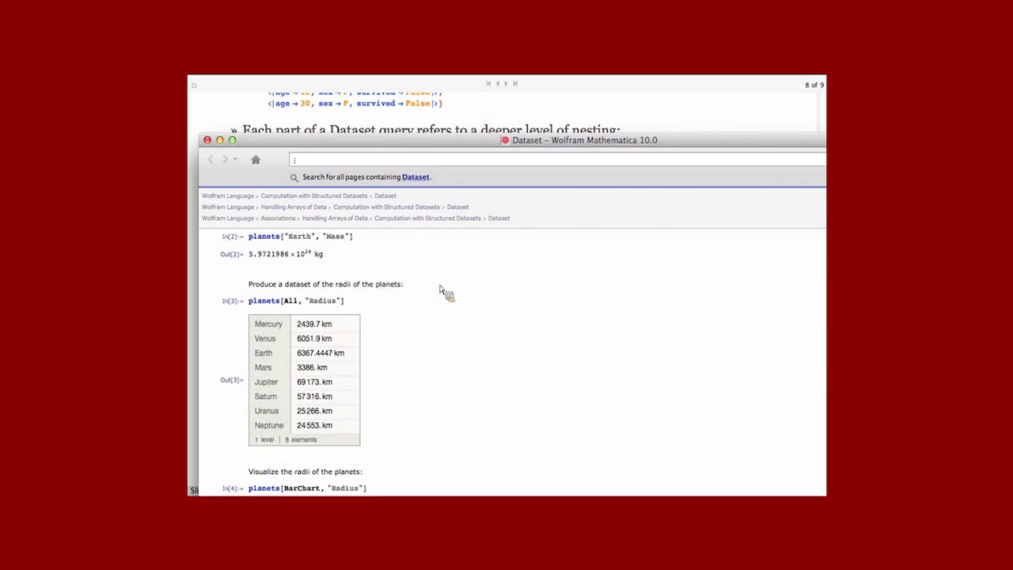
scroll(441, 289, down, 20)
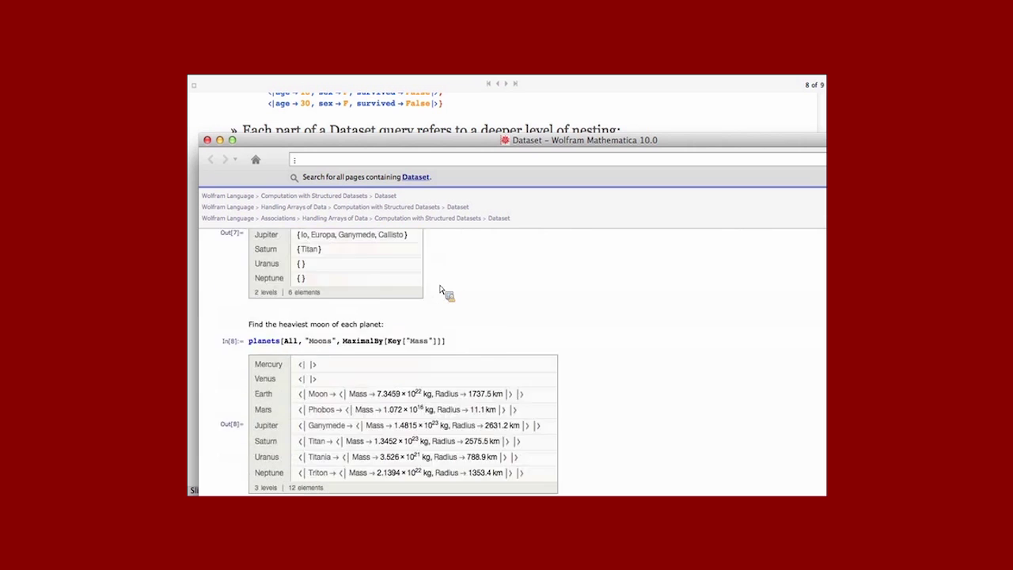
scroll(441, 288, down, 15)
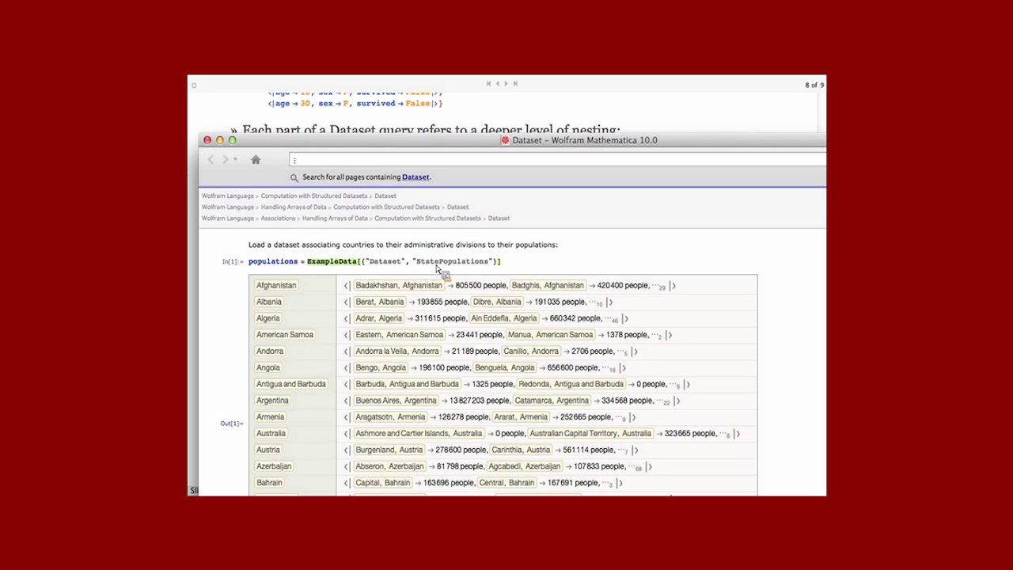
scroll(348, 299, down, 8)
scroll(354, 297, down, 20)
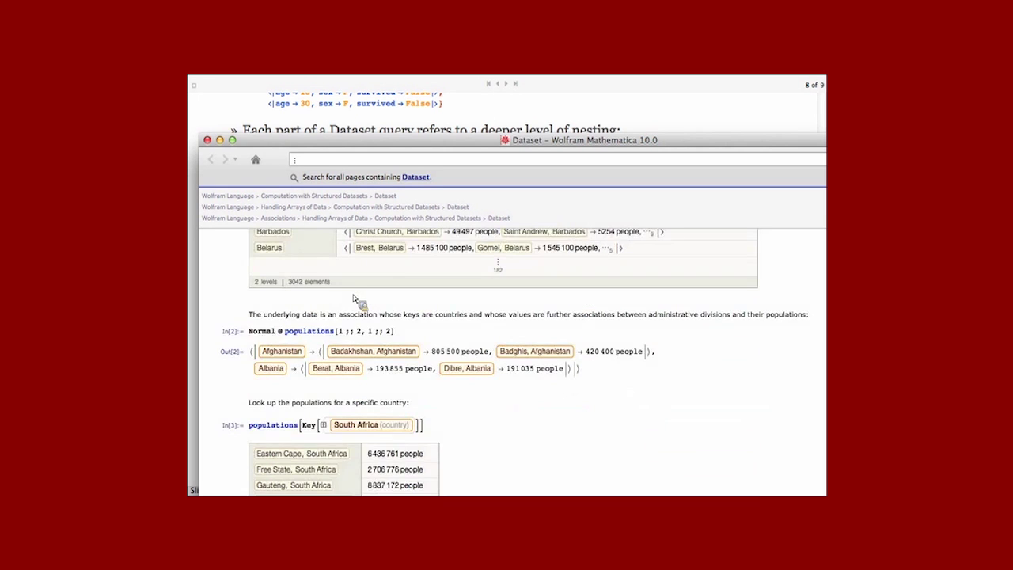
scroll(354, 299, down, 15)
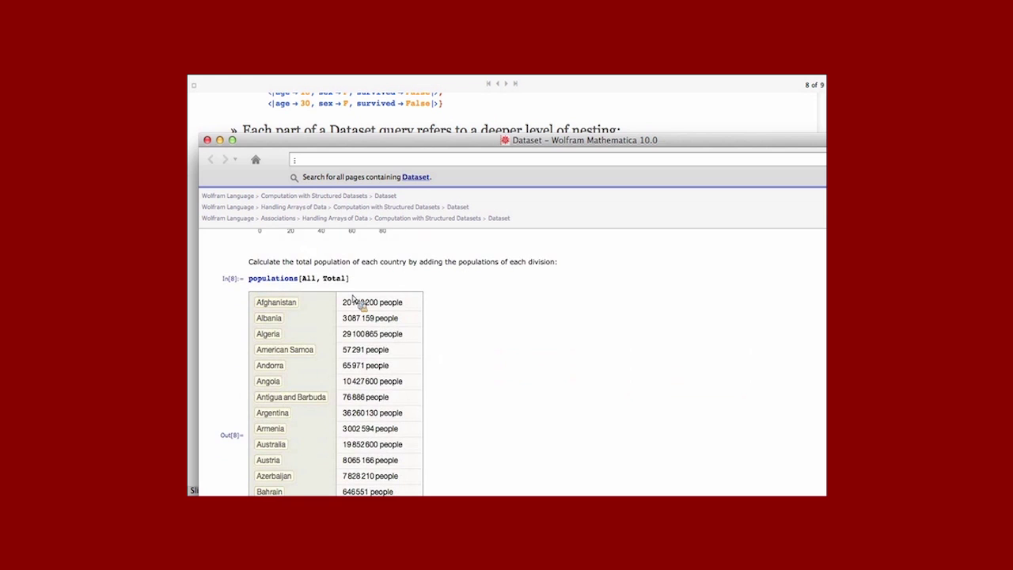
scroll(353, 299, down, 15)
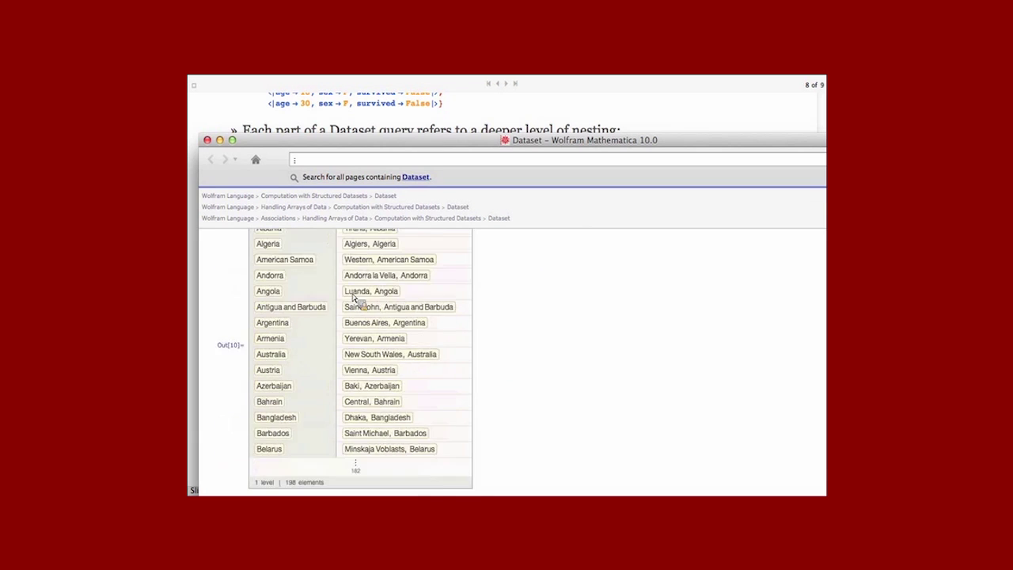
Close the Dataset documentation and advance to slide 9, 'Questions and Answers'
scroll(354, 297, down, 3)
key(super+w)
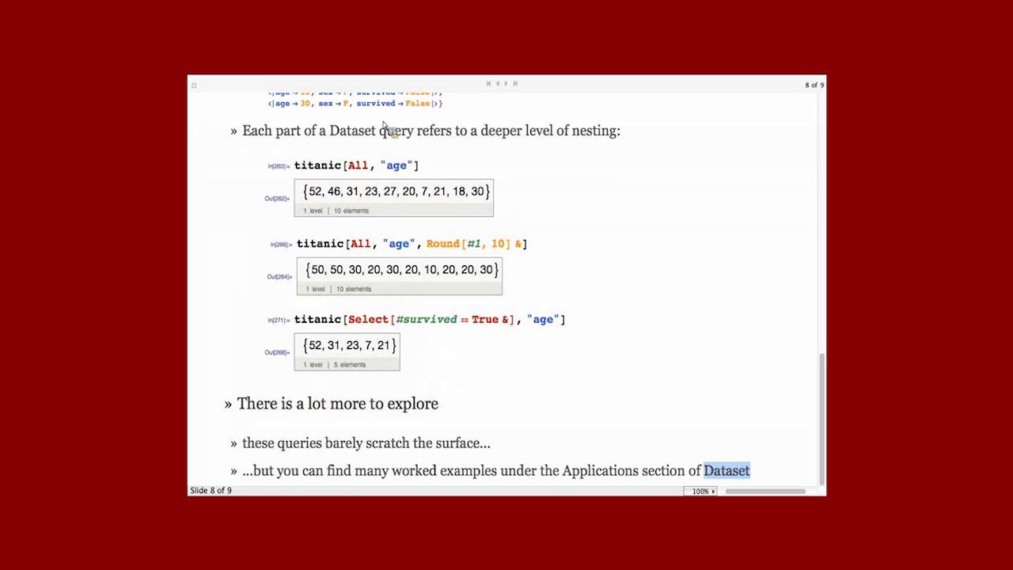
click(506, 83)
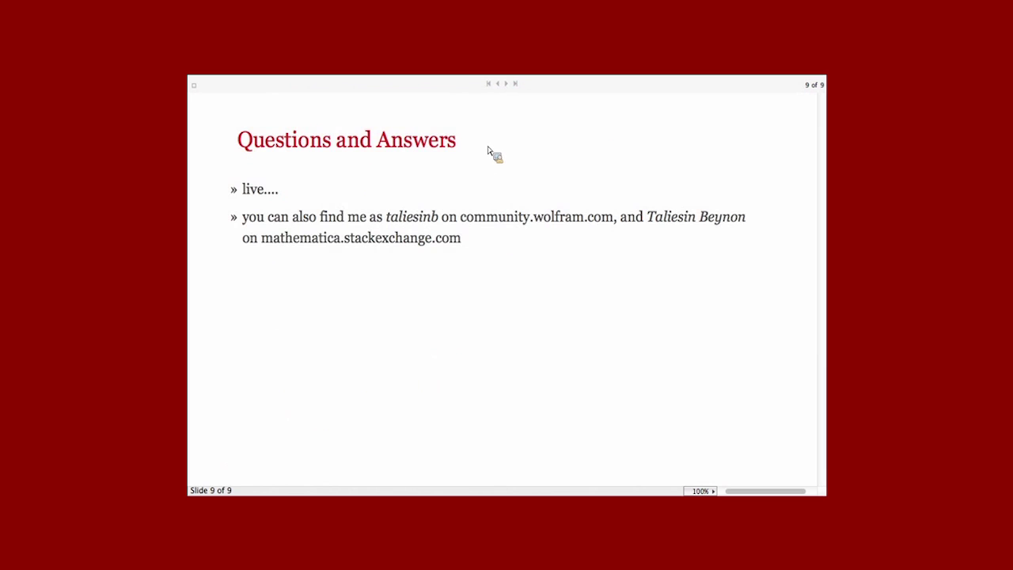